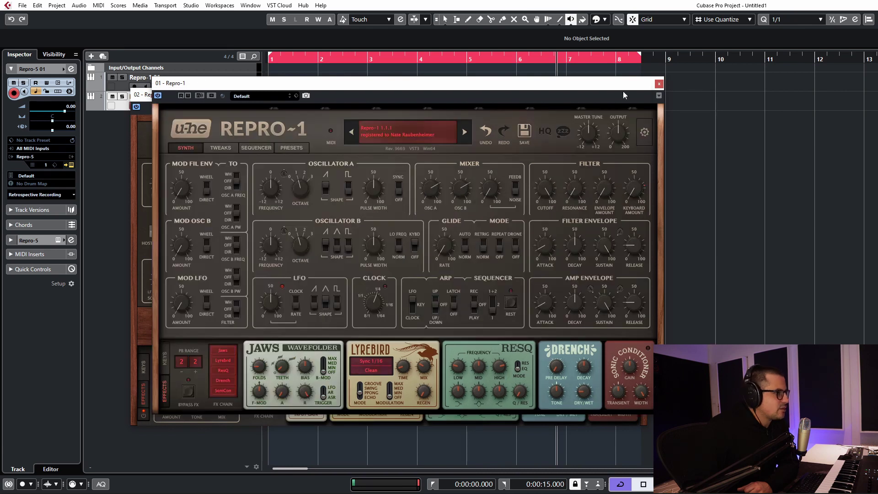
# Close the Repro-1 plug-in window and move the Repro-5 window up slightly.
pyautogui.click(659, 83)
pyautogui.moveTo(312, 101); pyautogui.dragTo(314, 90)
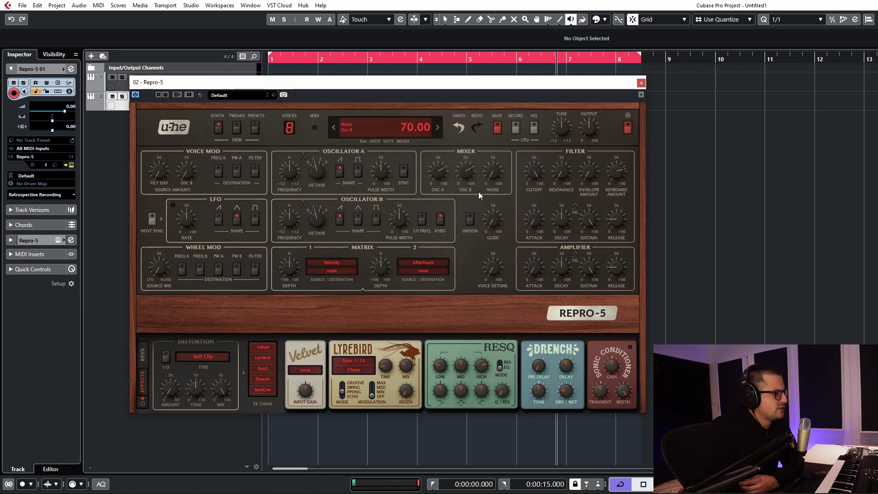
# Turn on Unison in Repro-5 and raise the Voice Detune amount.
pyautogui.click(467, 219)
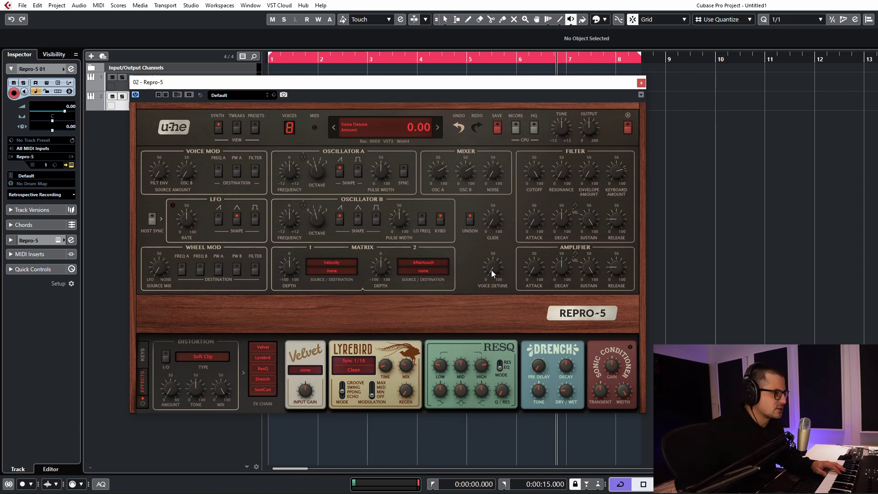
pyautogui.moveTo(491, 270); pyautogui.dragTo(488, 211)
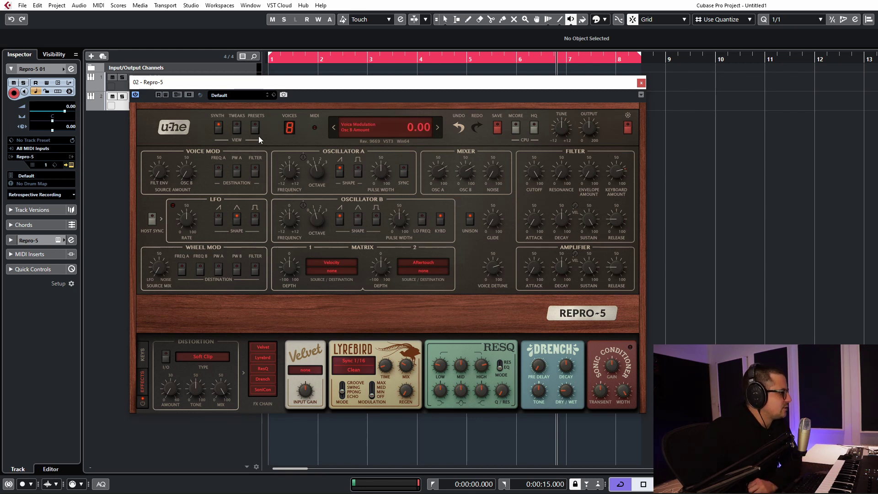
# Adjust the individual voice panning controls in the Tweaks view, setting Pan 2 to -58.
pyautogui.click(236, 128)
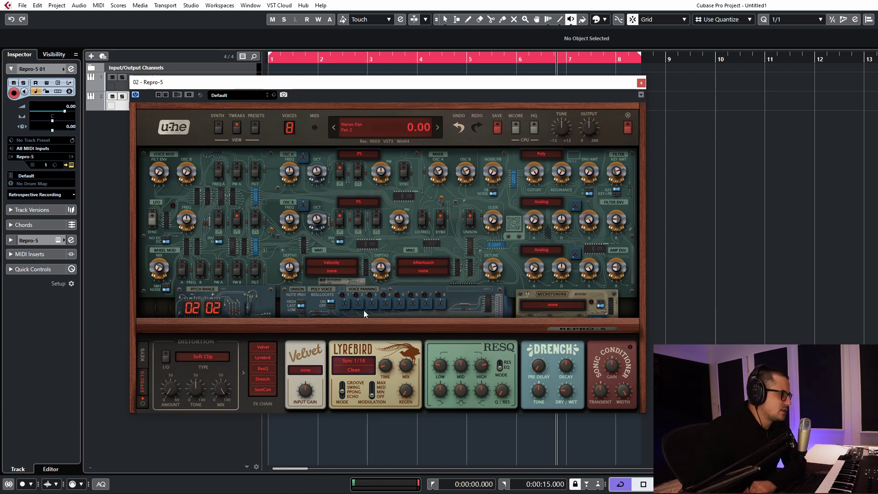
pyautogui.moveTo(343, 303); pyautogui.dragTo(356, 317)
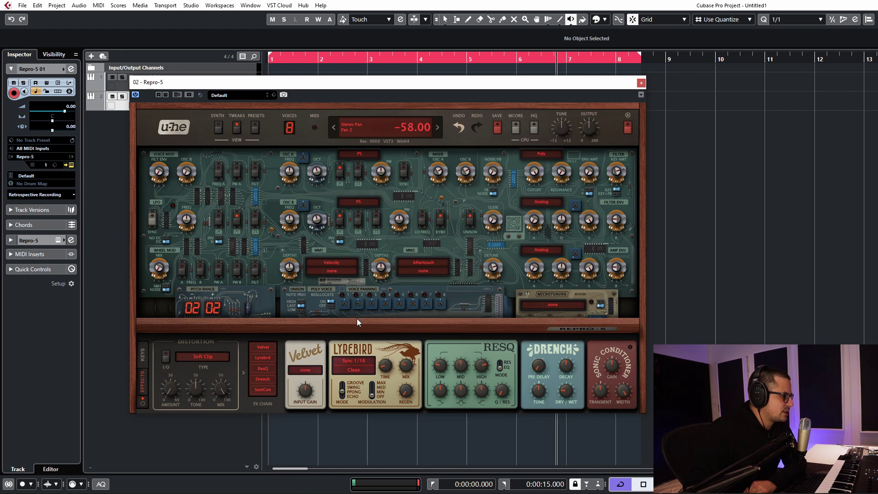
pyautogui.moveTo(438, 309); pyautogui.dragTo(433, 290)
pyautogui.moveTo(375, 304); pyautogui.dragTo(400, 307)
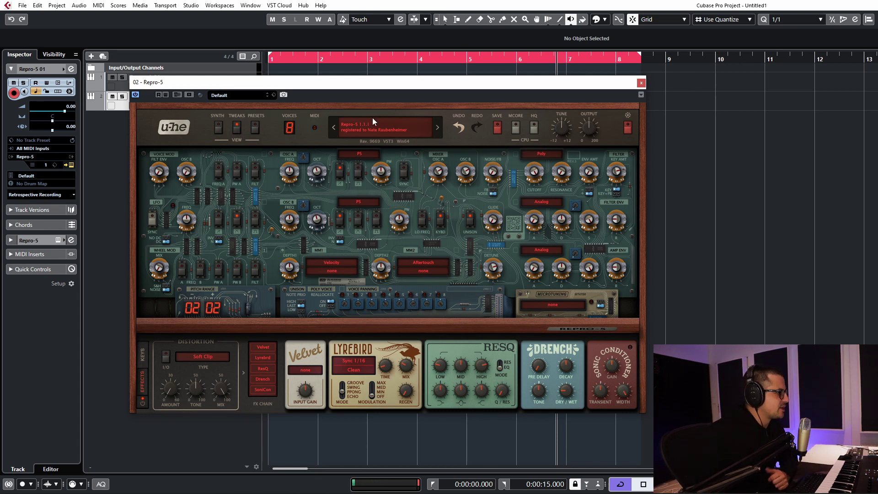
# Change the filter type to Crispy in the Tweaks view.
pyautogui.click(218, 129)
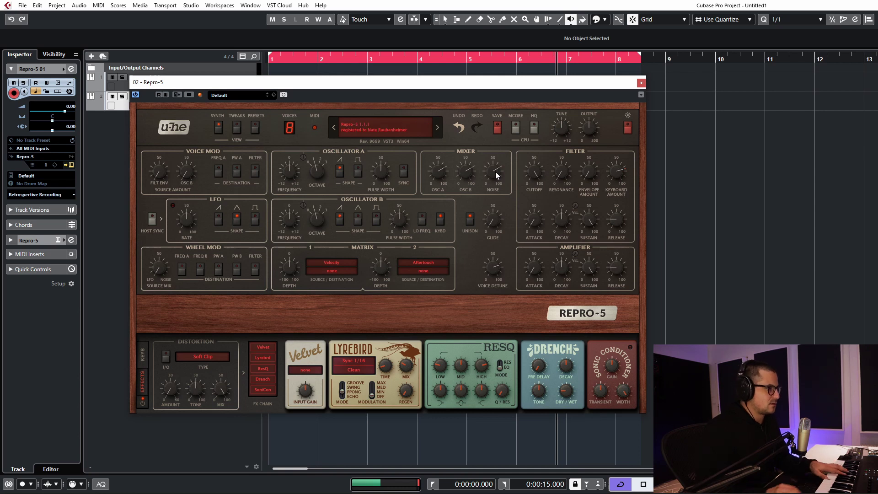
pyautogui.scroll(3, 498, 176)
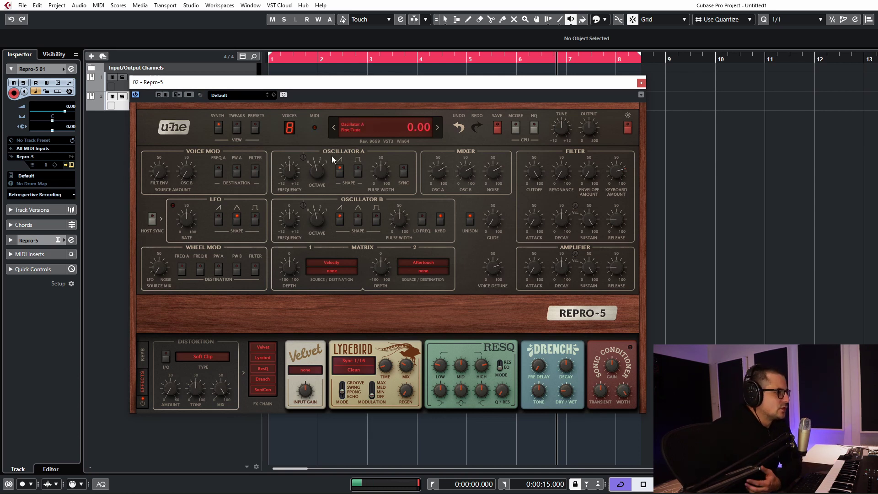
pyautogui.click(237, 128)
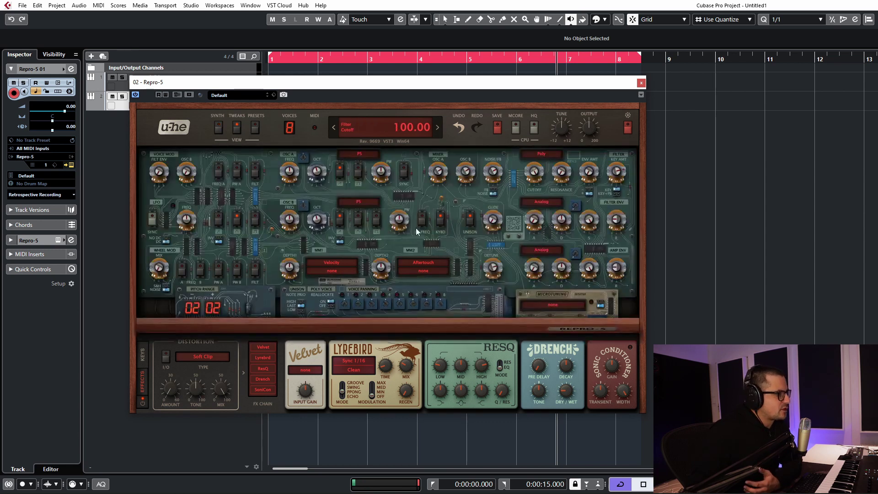
pyautogui.click(544, 155)
pyautogui.click(556, 160)
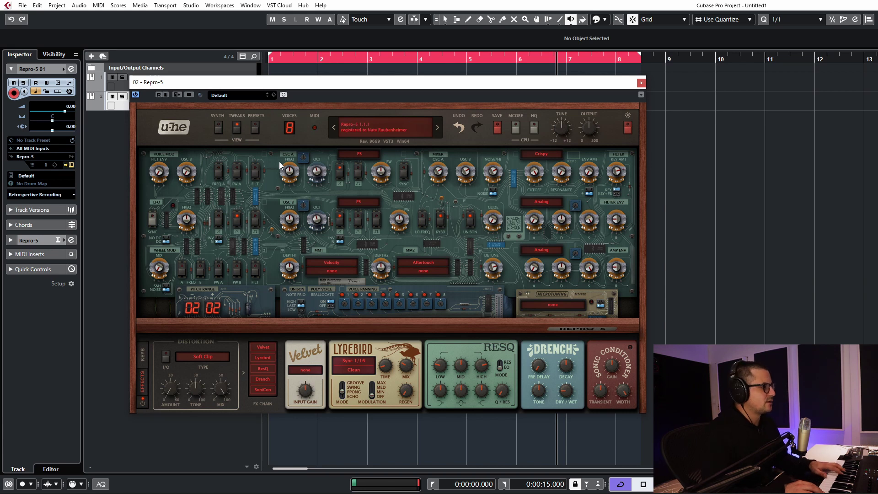
# Route the Wheel Mod to the filter in the Synth view and raise the LFO rate.
pyautogui.click(218, 130)
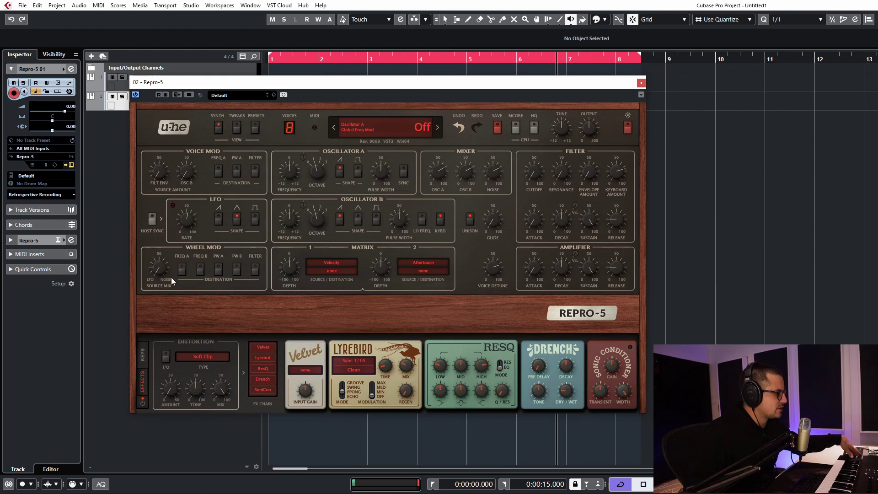
pyautogui.click(256, 272)
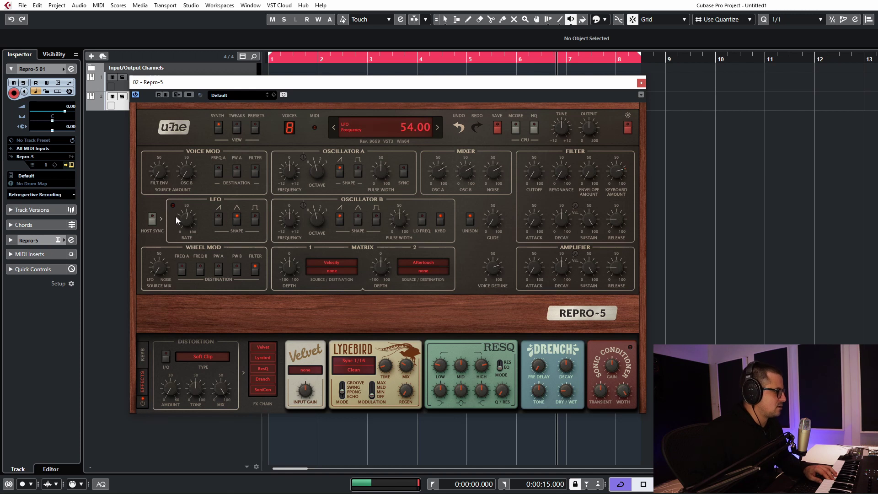
pyautogui.scroll(6, 189, 212)
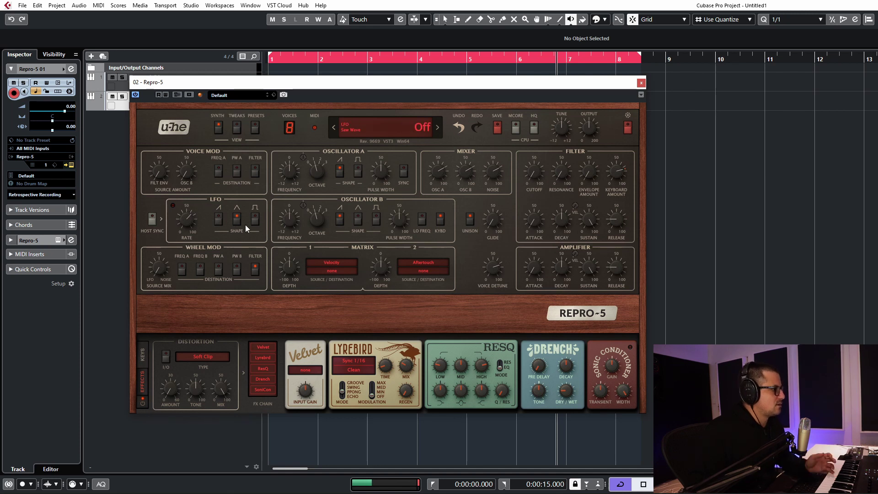
pyautogui.scroll(10, 539, 168)
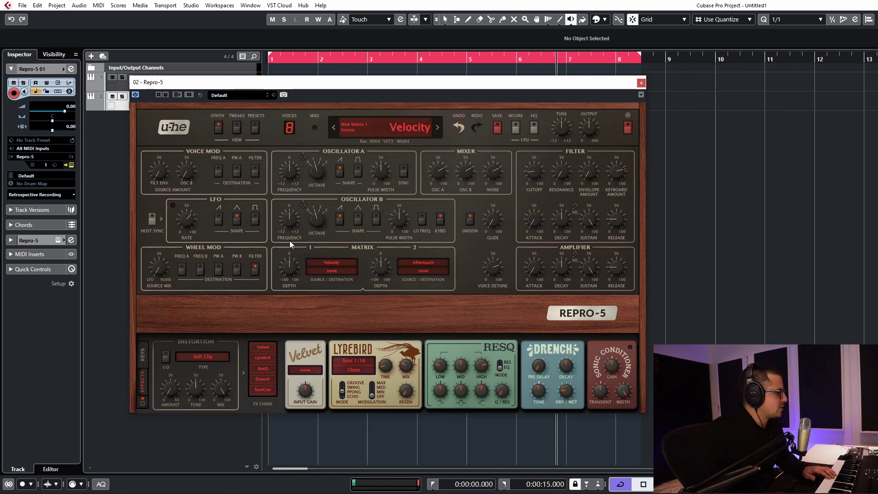
# Try the LFO's saw, triangle and square shapes singly and in combination, leaving all three switched off.
pyautogui.click(220, 224)
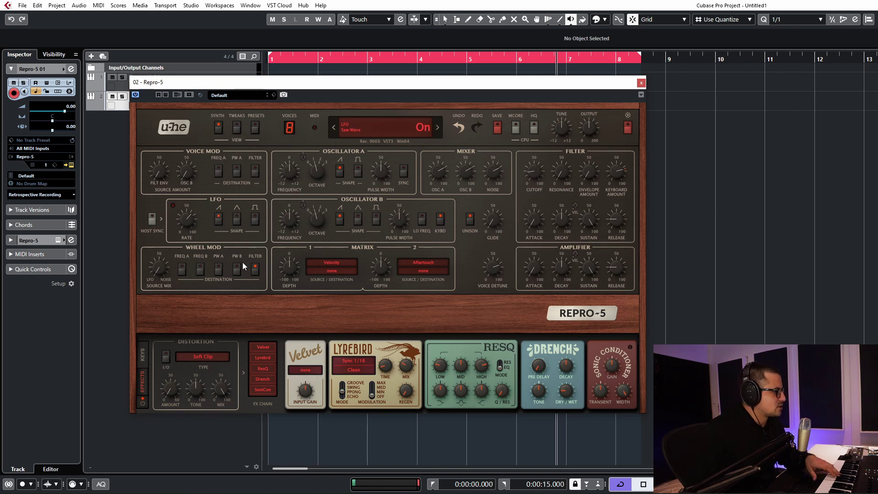
pyautogui.click(219, 221)
pyautogui.click(255, 219)
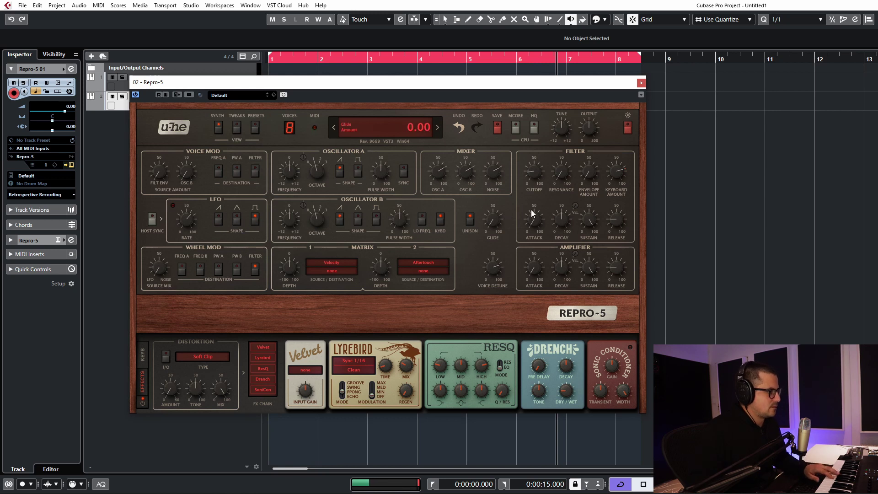
pyautogui.click(235, 223)
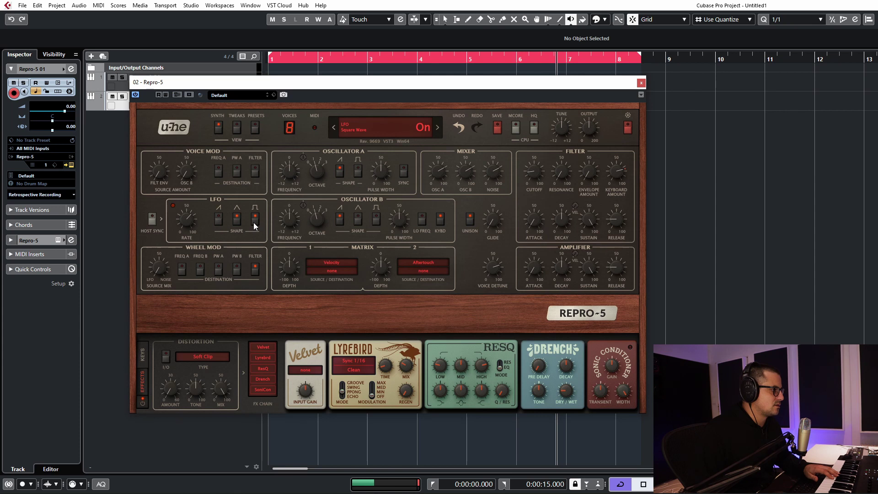
pyautogui.click(253, 222)
pyautogui.click(219, 220)
pyautogui.click(236, 223)
pyautogui.click(253, 218)
pyautogui.click(253, 223)
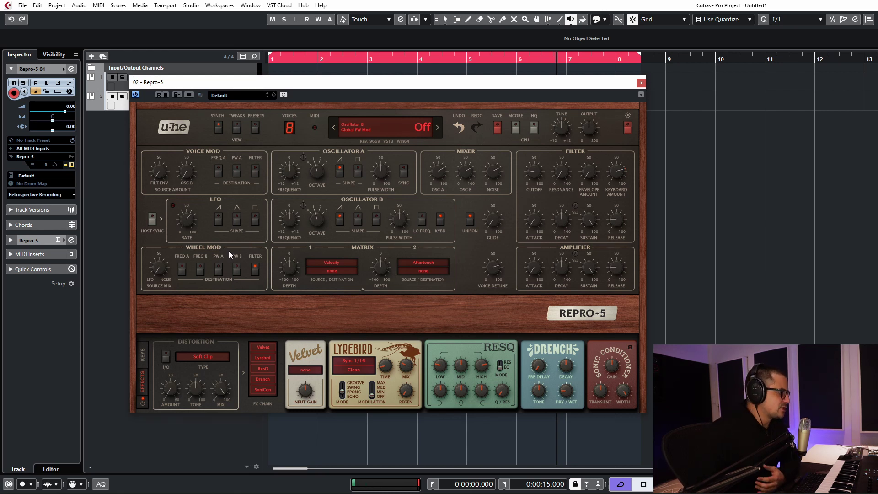
# Sync the LFO to the host with a changed time base, and toggle its saw and square shapes.
pyautogui.click(152, 219)
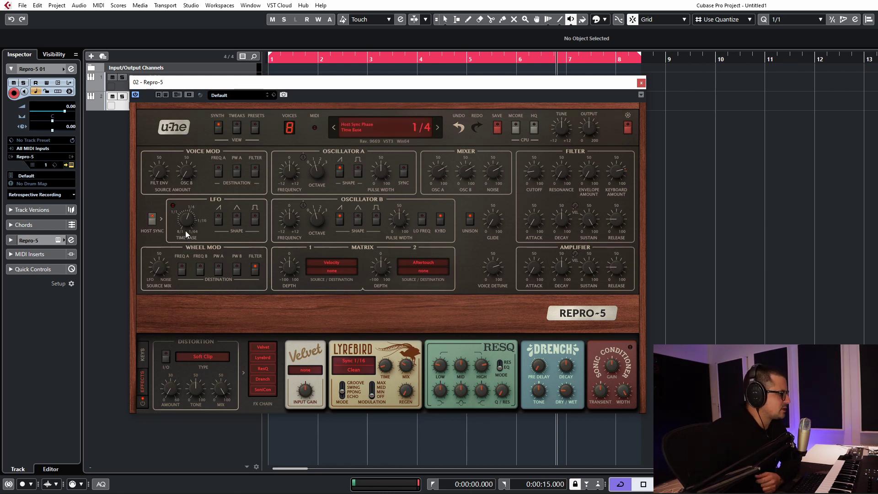
pyautogui.moveTo(185, 224); pyautogui.dragTo(182, 196)
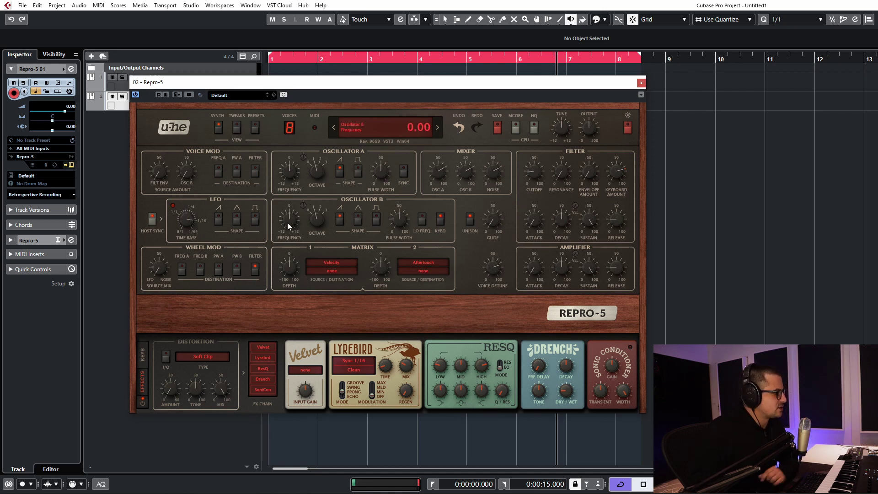
pyautogui.click(218, 222)
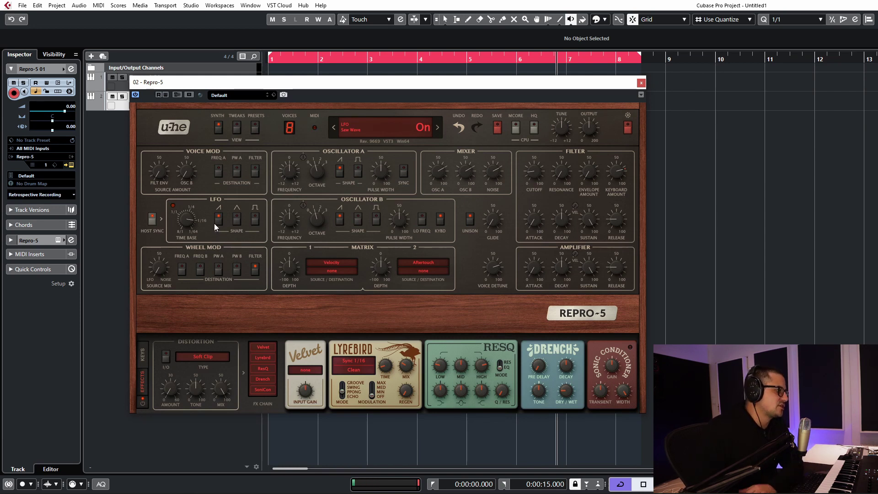
pyautogui.click(214, 222)
pyautogui.click(255, 224)
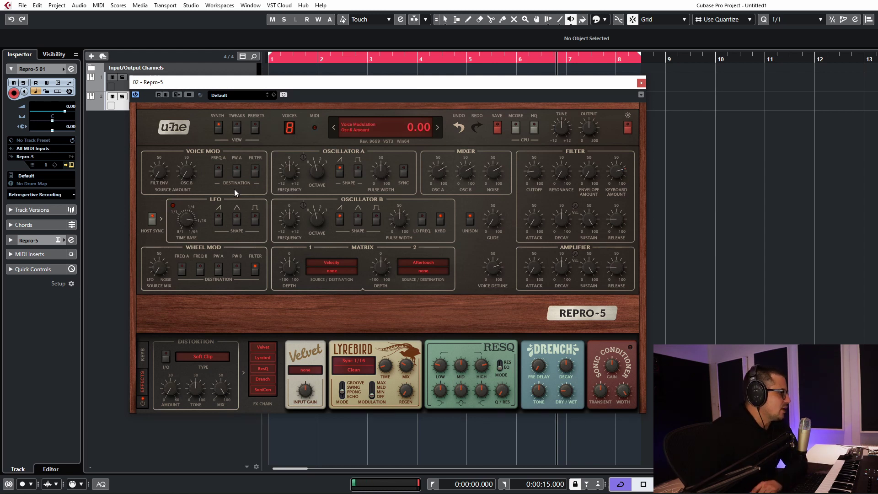
# Invert the LFO's saw wave in the Tweaks view and return to the Synth view.
pyautogui.click(238, 131)
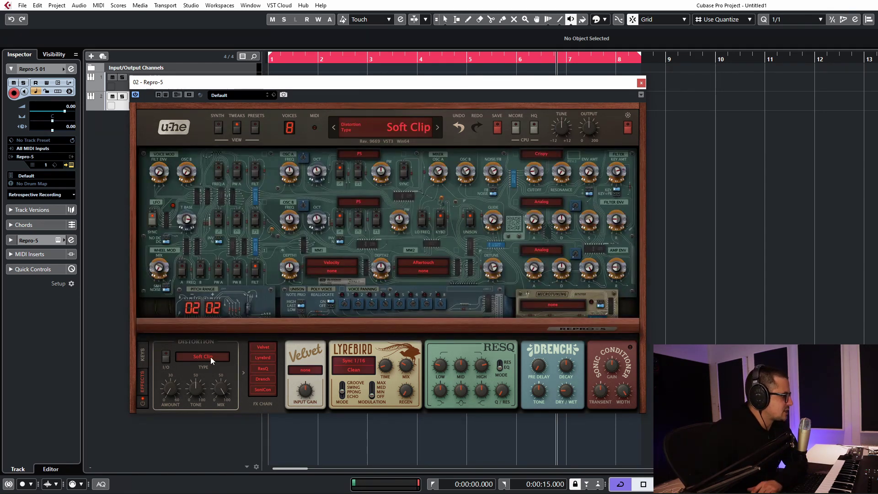
pyautogui.click(218, 238)
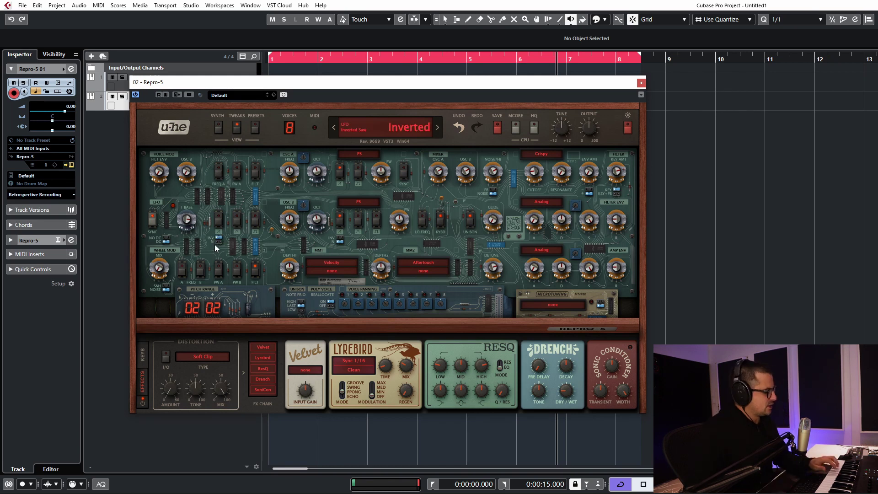
pyautogui.click(219, 127)
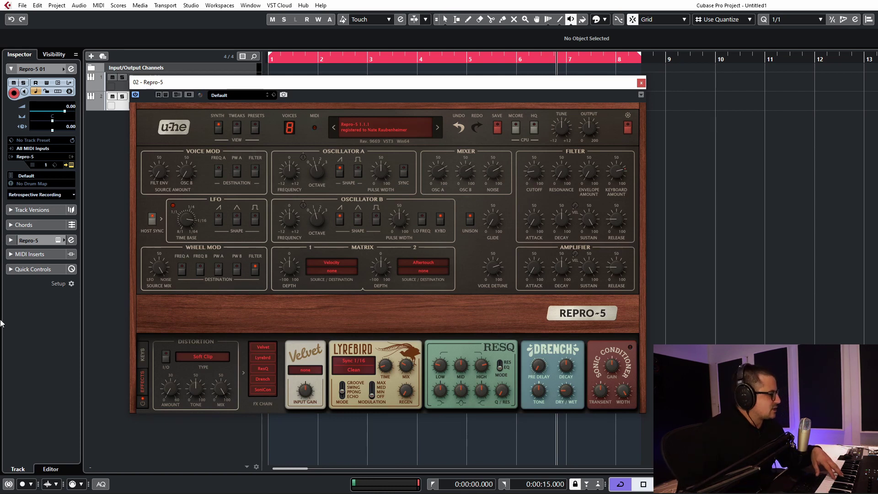
# Switch the Wheel Mod's noise source to S&H in the Tweaks view and return to the Synth view.
pyautogui.click(237, 130)
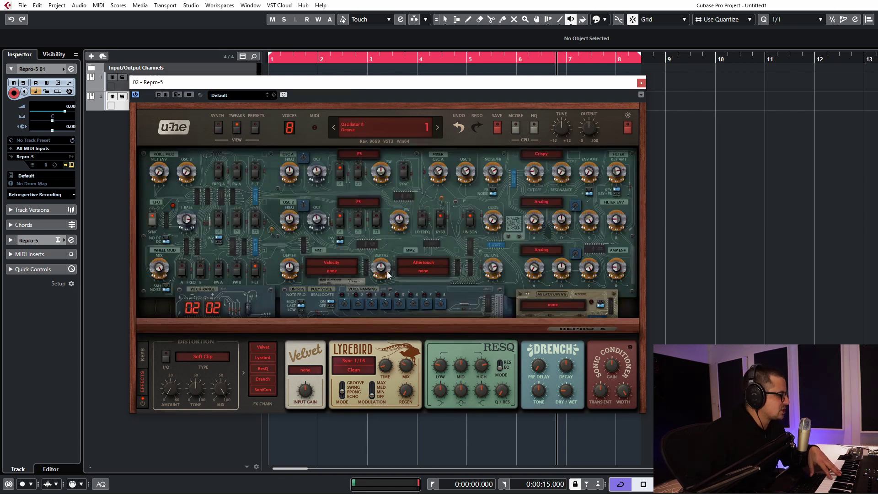
pyautogui.click(166, 287)
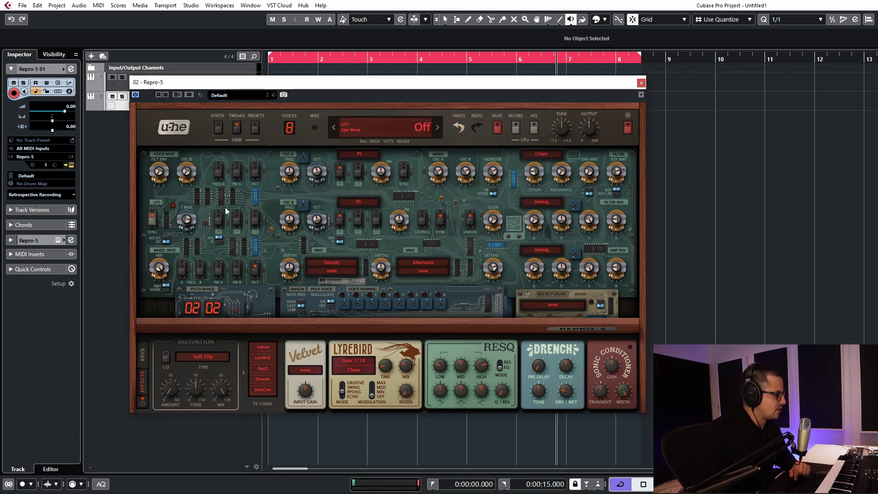
pyautogui.click(219, 129)
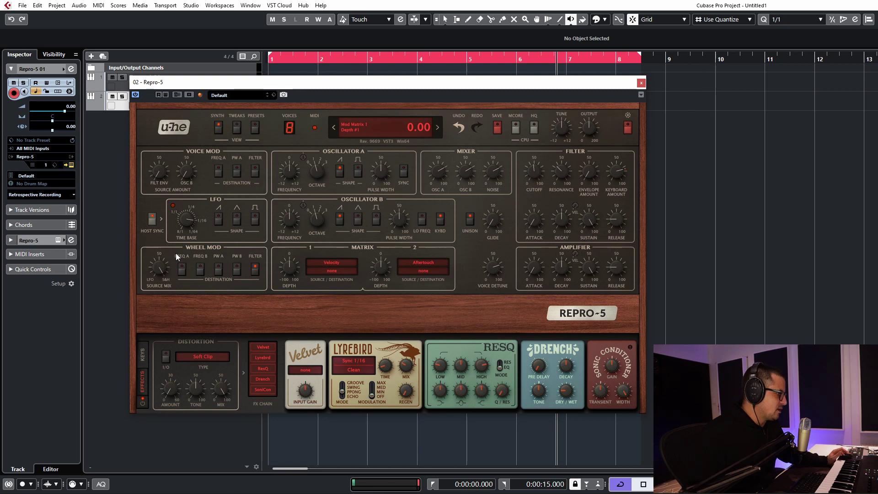
# Reset the patch by loading the -- INIT -- preset.
pyautogui.click(381, 144)
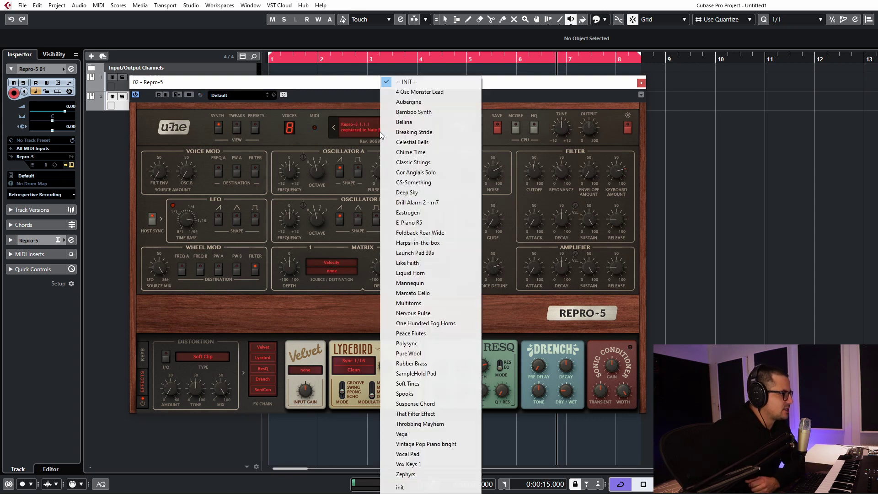
pyautogui.click(402, 81)
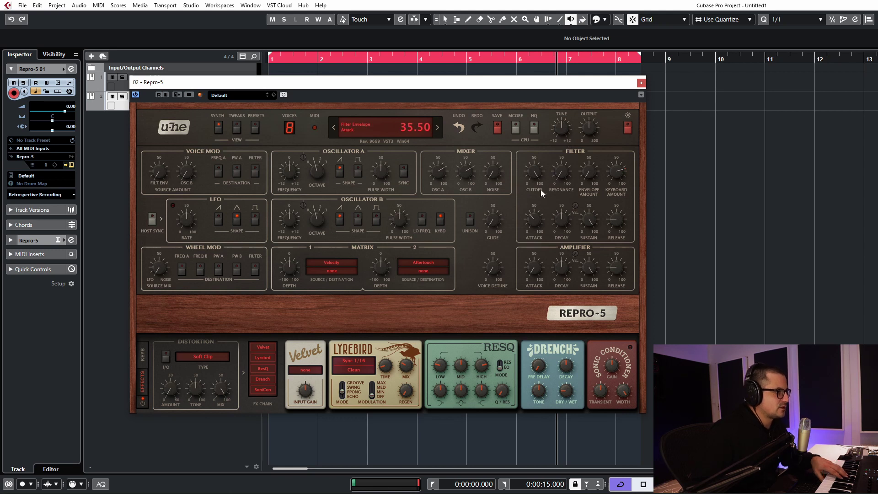
# Set the filter cutoff to about 47 and lengthen the attack and release of the filter and amplifier envelopes.
pyautogui.moveTo(540, 190)
pyautogui.mouseDown()
pyautogui.moveTo(539, 169)
pyautogui.moveTo(534, 232)
pyautogui.moveTo(530, 178)
pyautogui.mouseUp()
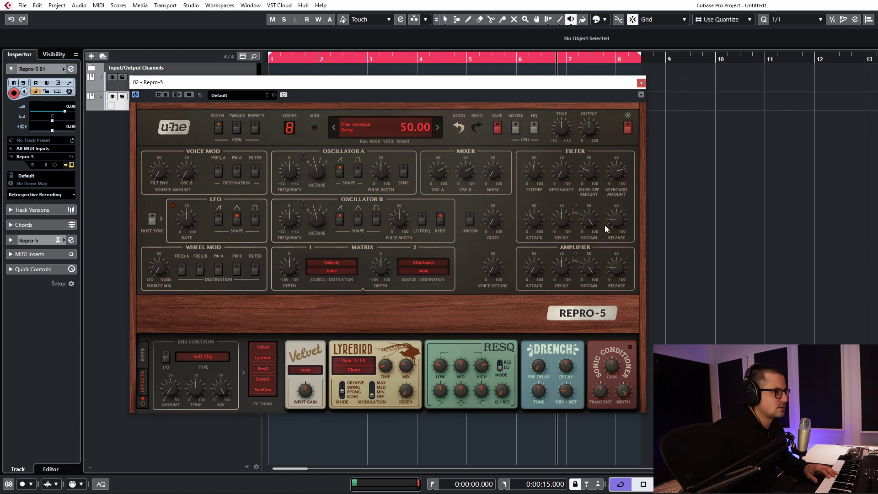
pyautogui.moveTo(619, 217); pyautogui.dragTo(622, 179)
pyautogui.moveTo(620, 268); pyautogui.dragTo(625, 220)
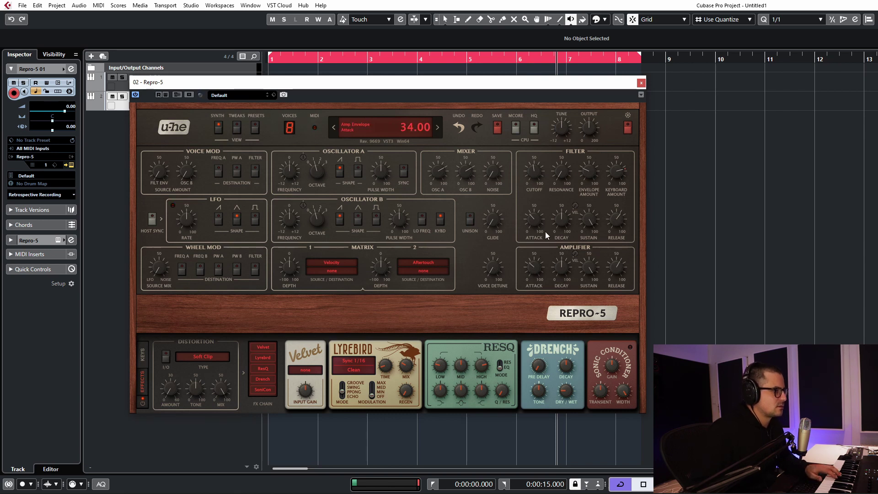
pyautogui.moveTo(533, 266); pyautogui.dragTo(536, 259)
pyautogui.moveTo(531, 224); pyautogui.dragTo(539, 207)
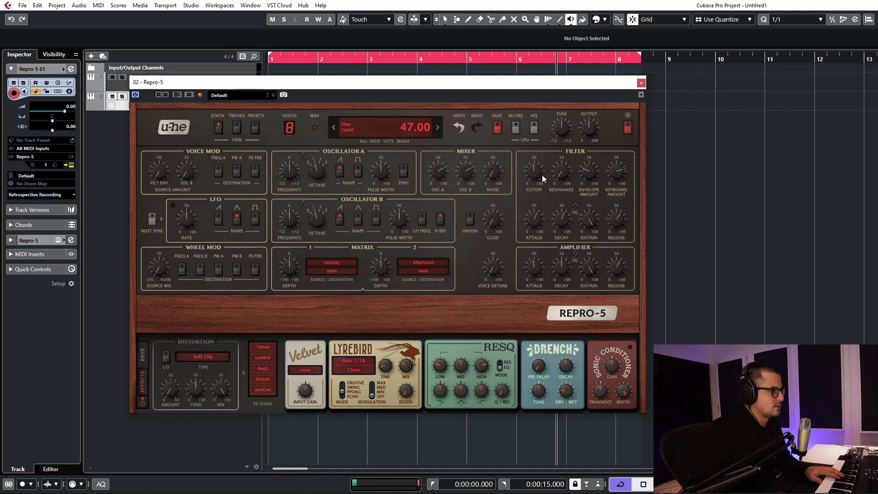
# Raise the filter's Envelope Amount and adjust the Osc A level in the mixer.
pyautogui.moveTo(587, 169); pyautogui.dragTo(586, 149)
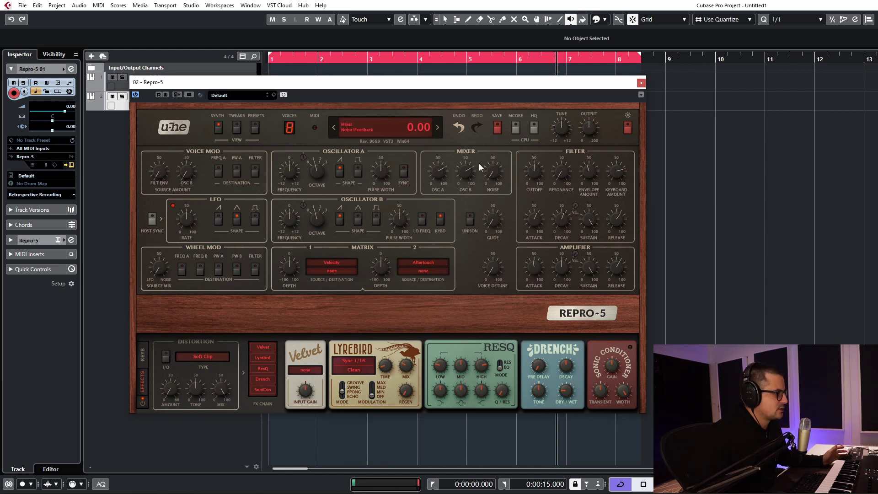
pyautogui.moveTo(439, 182); pyautogui.dragTo(439, 177)
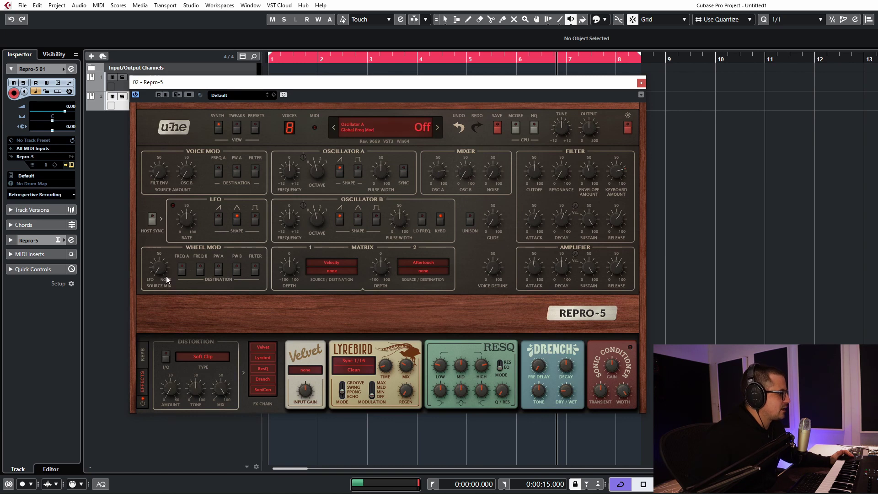
# Route the Wheel Mod to Freq A, shift its source mix toward LFO and raise the LFO rate.
pyautogui.click(183, 272)
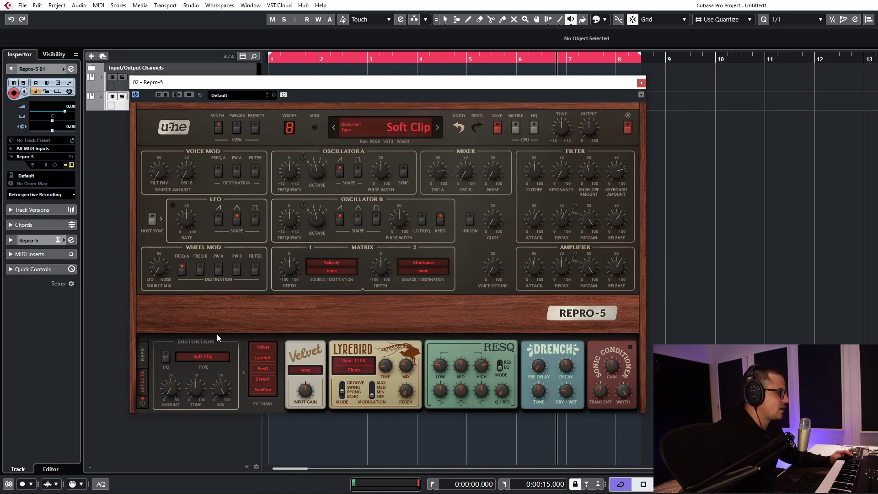
pyautogui.moveTo(159, 272)
pyautogui.mouseDown()
pyautogui.moveTo(161, 250)
pyautogui.moveTo(141, 274)
pyautogui.moveTo(153, 288)
pyautogui.mouseUp()
pyautogui.moveTo(173, 222); pyautogui.dragTo(190, 213)
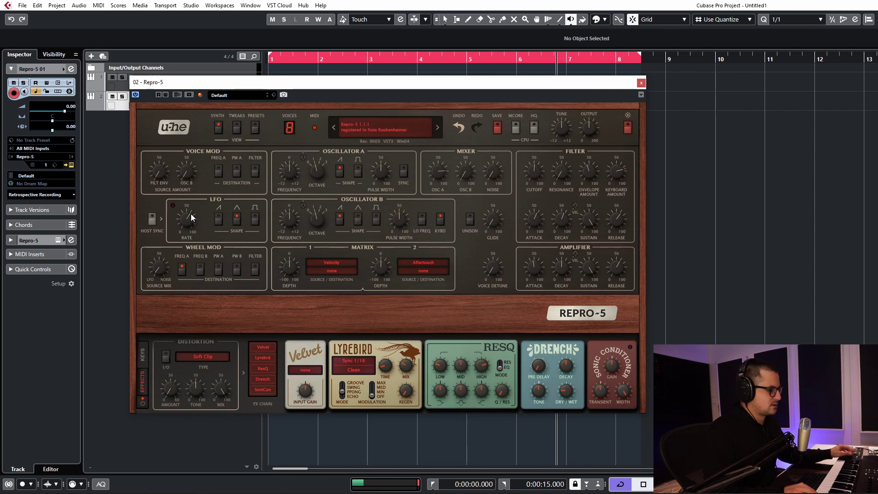
pyautogui.moveTo(191, 213); pyautogui.dragTo(189, 203)
# Fine-tune the Wheel Mod source mix between LFO and noise and set the LFO rate to about 57.
pyautogui.moveTo(175, 257); pyautogui.dragTo(160, 260)
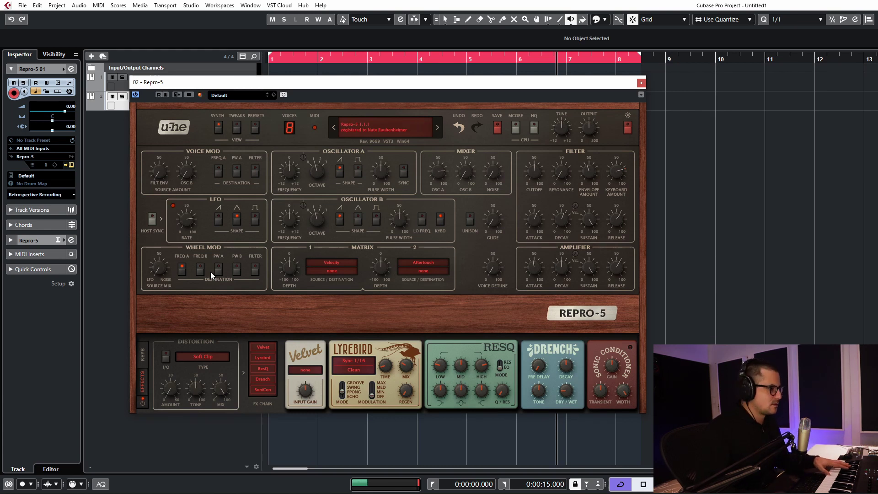
pyautogui.moveTo(156, 263); pyautogui.dragTo(154, 268)
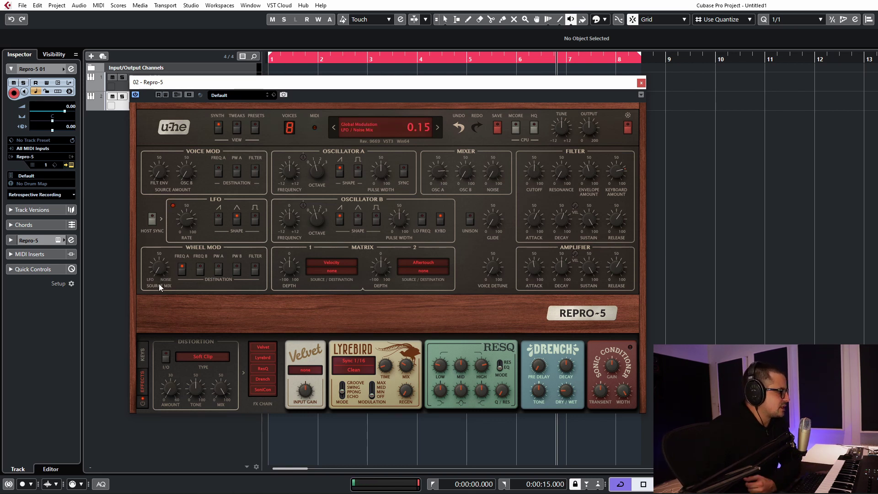
pyautogui.moveTo(187, 219); pyautogui.dragTo(195, 214)
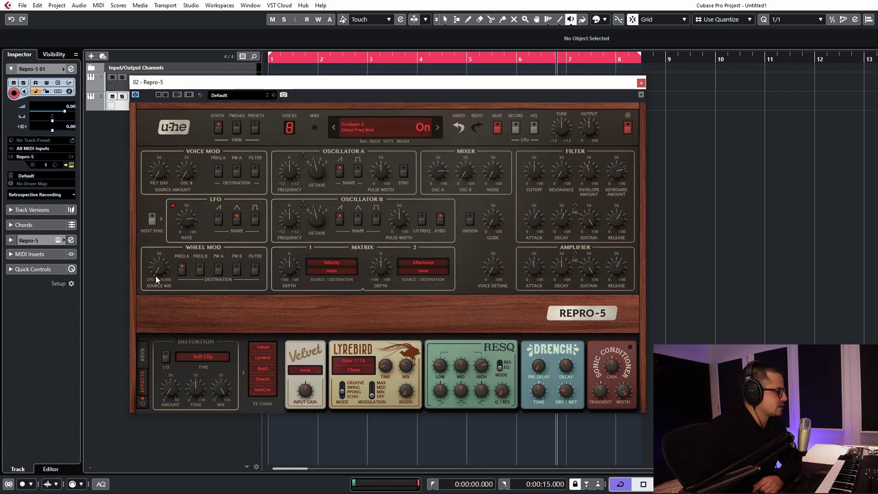
pyautogui.moveTo(156, 276); pyautogui.dragTo(169, 131)
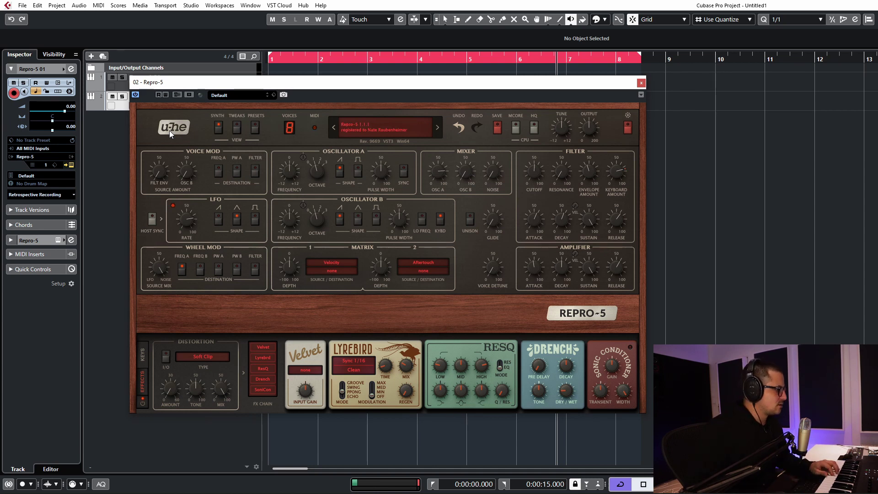
# Turn off the Wheel Mod's Freq A destination, and set Oscillator B to LO FREQ with KYBD off.
pyautogui.click(182, 268)
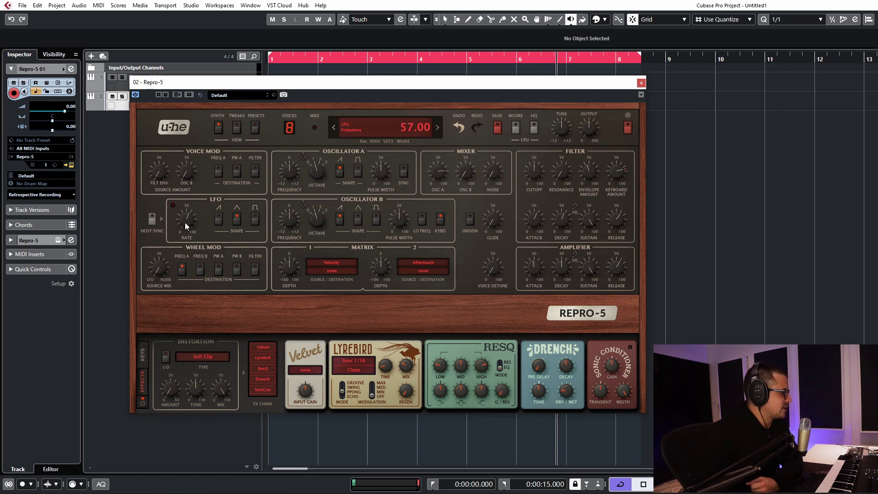
pyautogui.click(182, 269)
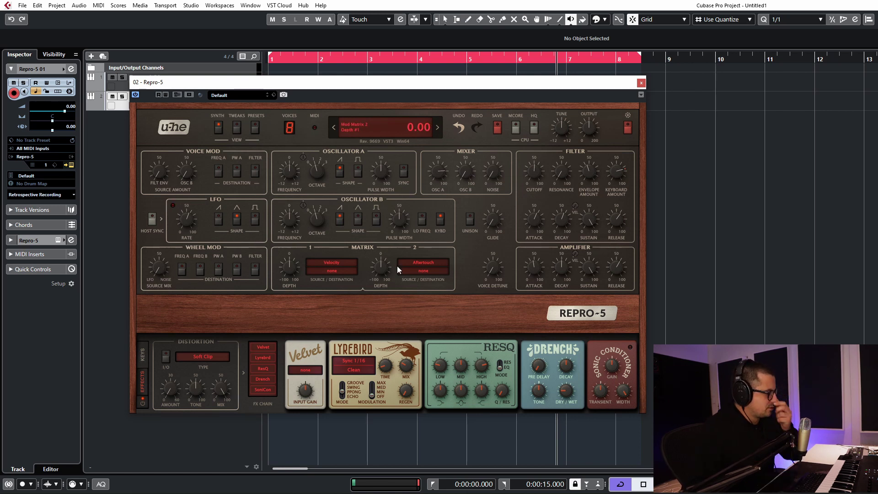
pyautogui.click(421, 220)
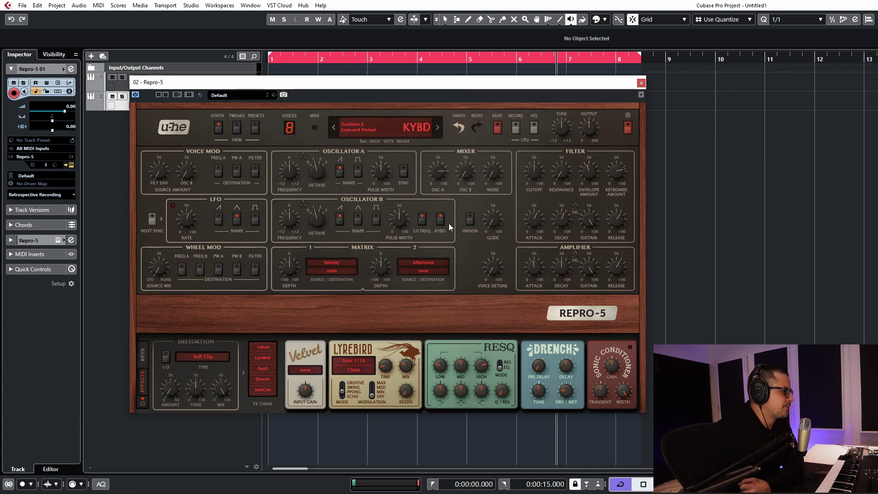
pyautogui.click(441, 219)
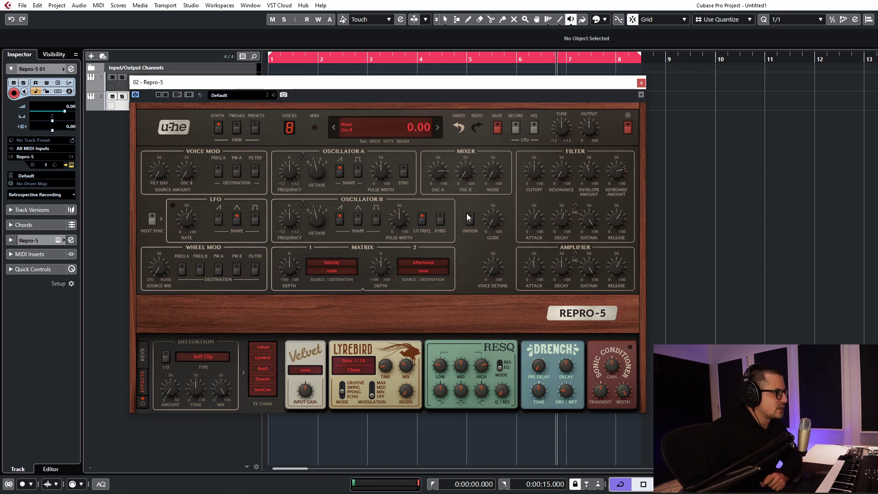
# Route the Voice Mod to Freq A and bring its Osc B amount down to about 2.78.
pyautogui.moveTo(191, 173)
pyautogui.mouseDown()
pyautogui.moveTo(200, 117)
pyautogui.moveTo(199, 161)
pyautogui.mouseUp()
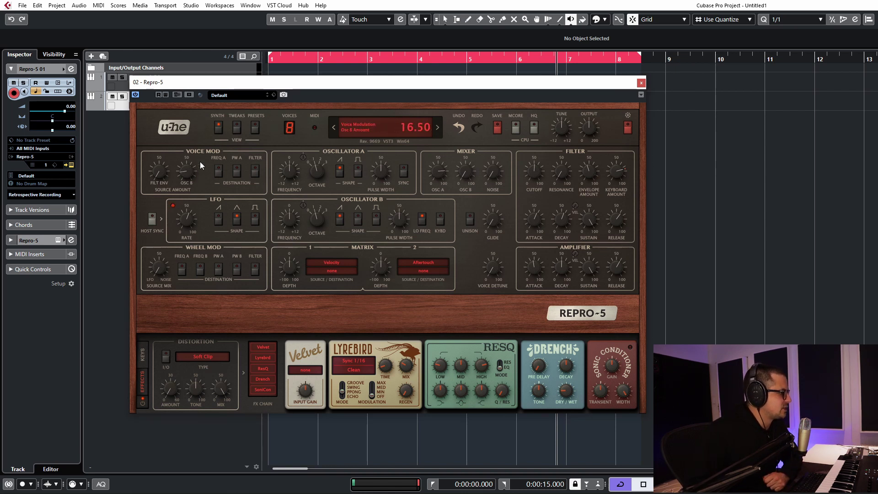
pyautogui.click(219, 172)
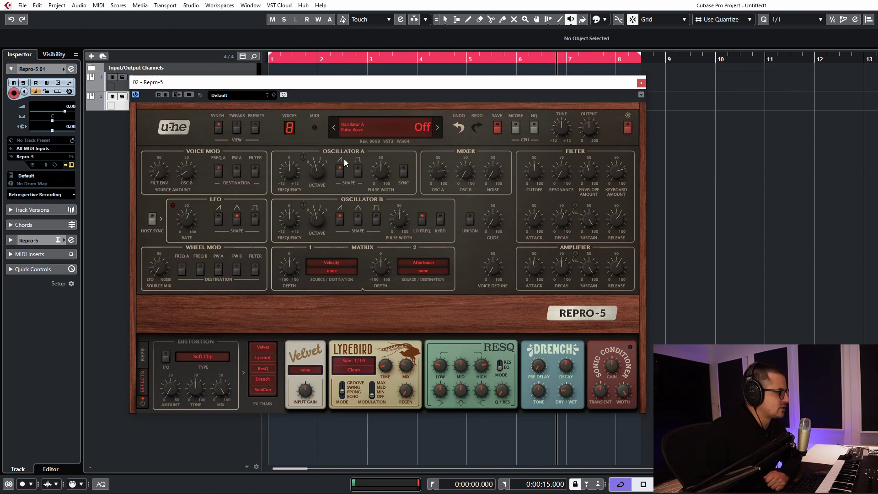
pyautogui.moveTo(192, 175)
pyautogui.mouseDown()
pyautogui.moveTo(195, 185)
pyautogui.moveTo(193, 160)
pyautogui.mouseUp()
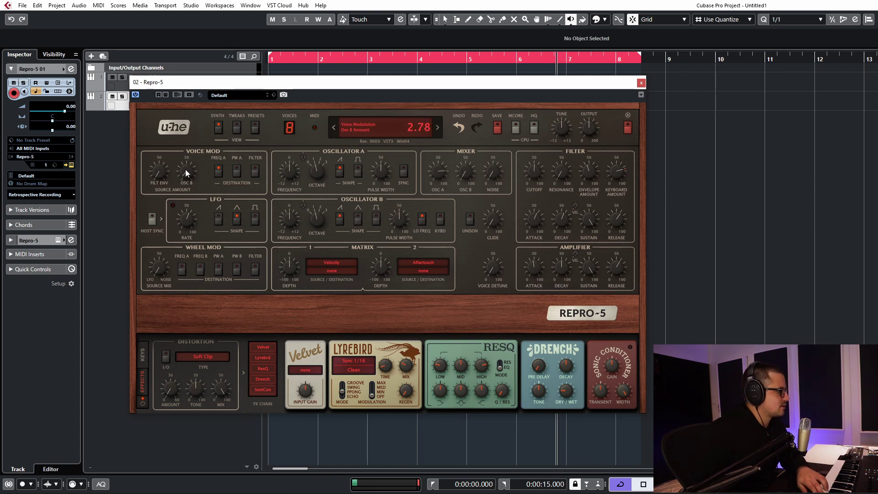
pyautogui.scroll(2, 182, 177)
pyautogui.scroll(-1, 188, 174)
# Switch Oscillator B from the saw to the triangle wave and raise the Voice Mod's Osc B amount to about 89.
pyautogui.click(341, 223)
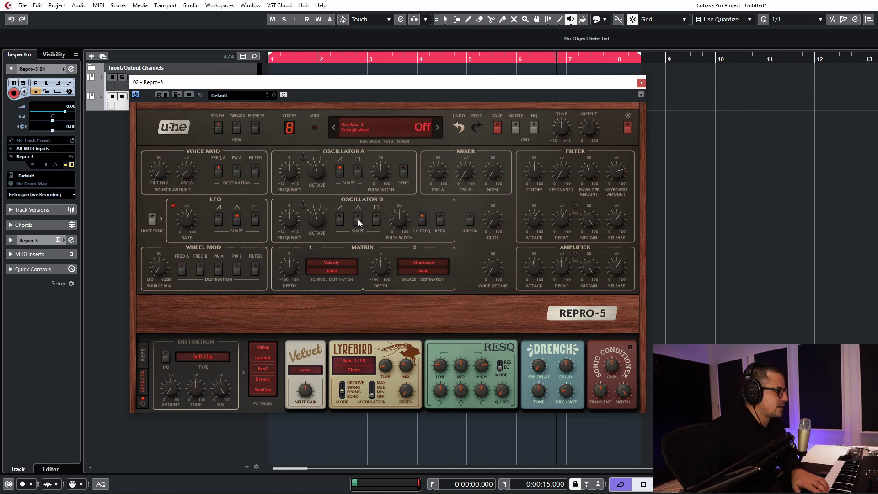
pyautogui.click(359, 224)
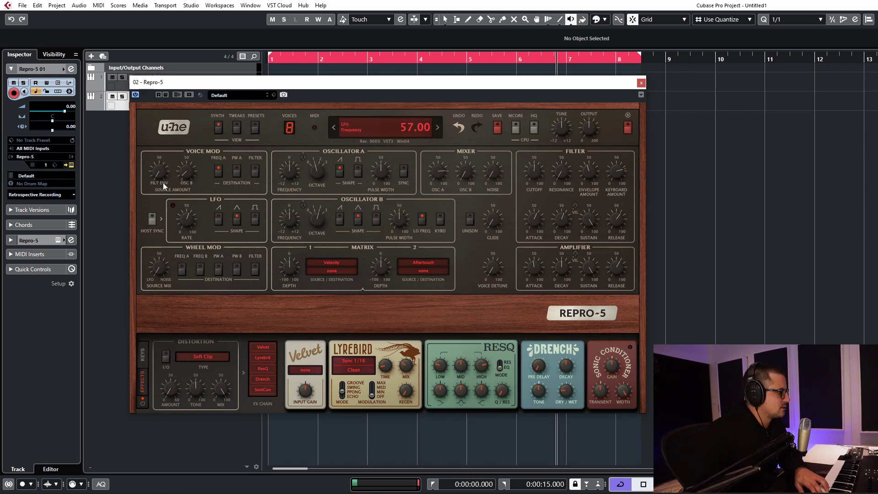
pyautogui.moveTo(180, 172); pyautogui.dragTo(197, 118)
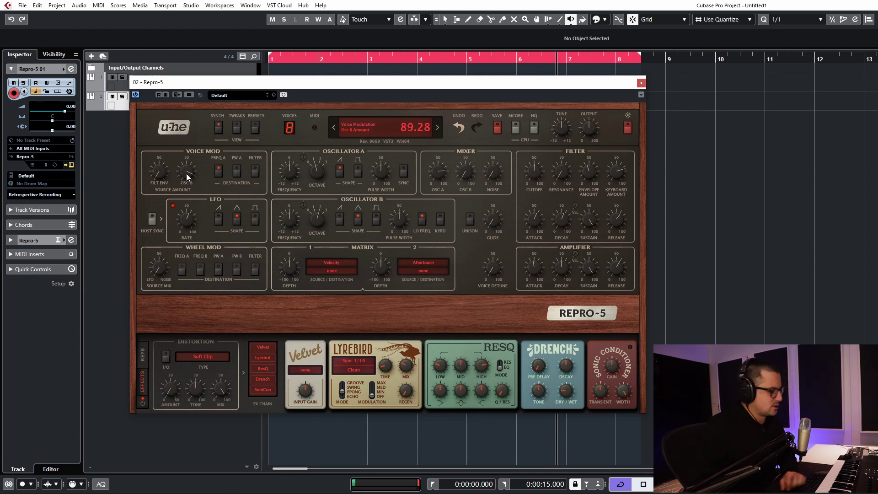
pyautogui.moveTo(186, 173); pyautogui.dragTo(192, 139)
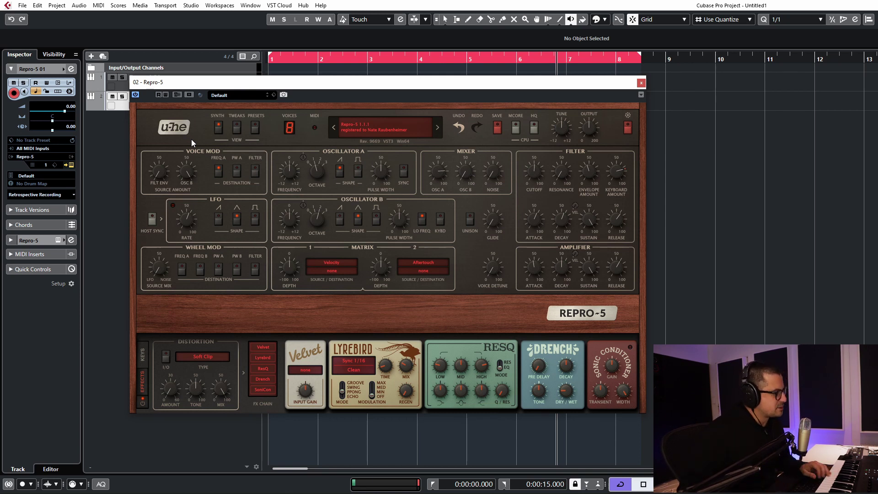
# Turn on KYBD for Oscillator B and adjust the Voice Mod's Osc B amount around 10.
pyautogui.click(440, 219)
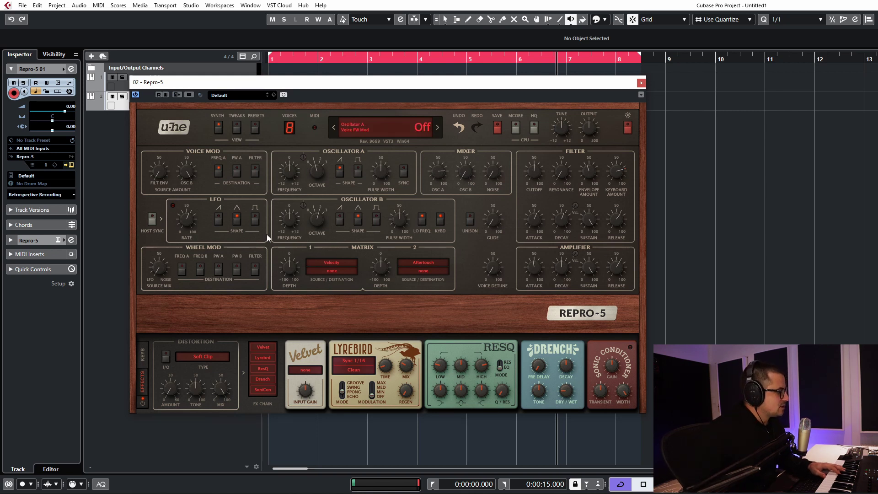
pyautogui.moveTo(186, 172); pyautogui.dragTo(194, 190)
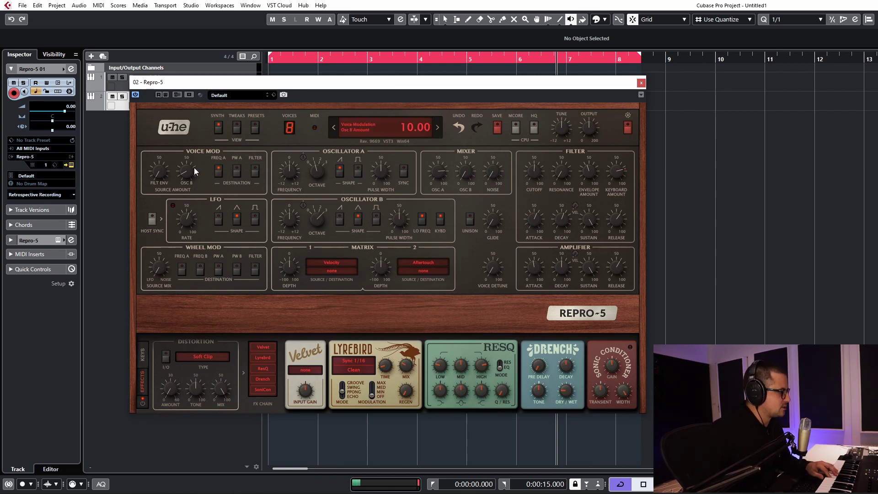
pyautogui.moveTo(194, 168); pyautogui.dragTo(193, 166)
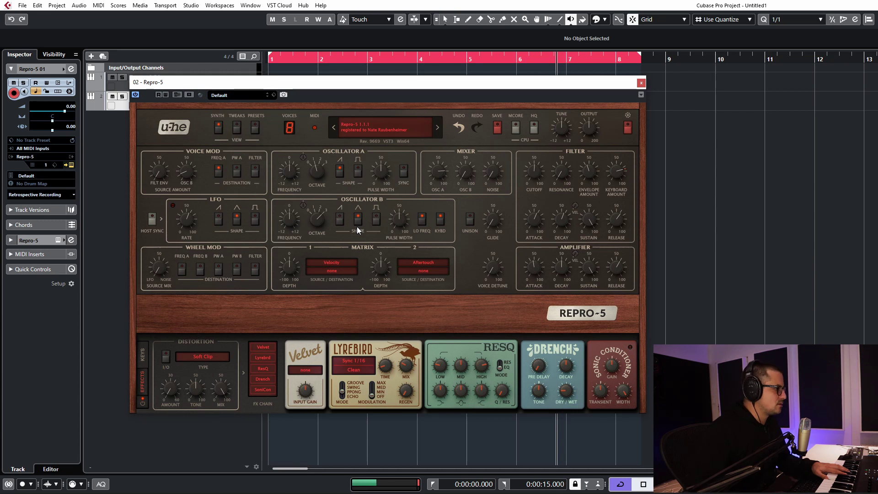
pyautogui.moveTo(187, 167); pyautogui.dragTo(187, 162)
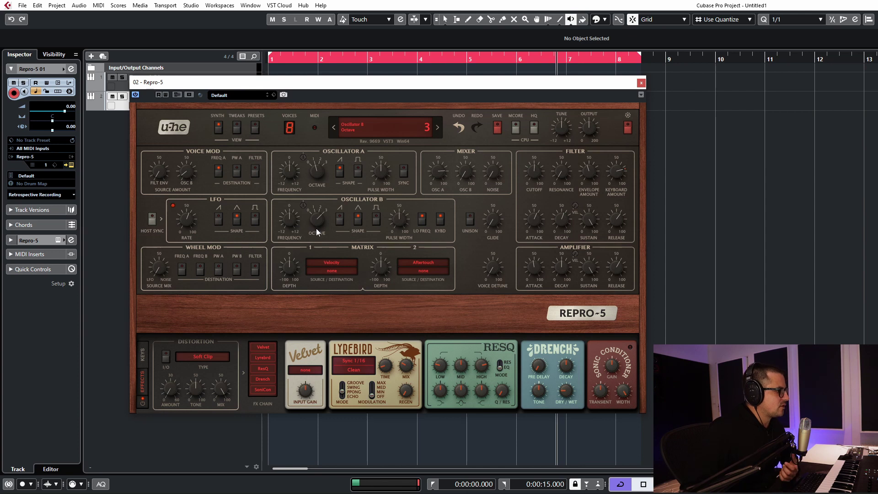
# Adjust Oscillator A's octave setting and sweep the Voice Mod's Osc B amount upward from 0.
pyautogui.scroll(-1, 317, 224)
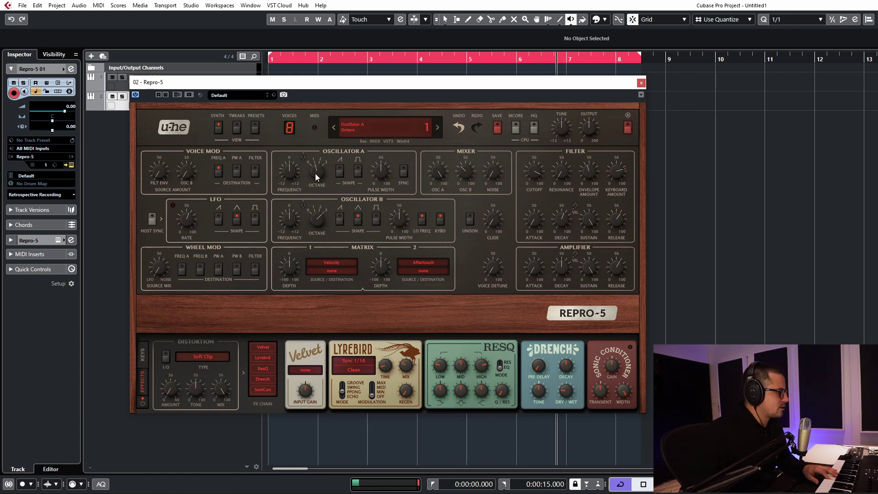
pyautogui.moveTo(316, 176); pyautogui.dragTo(319, 158)
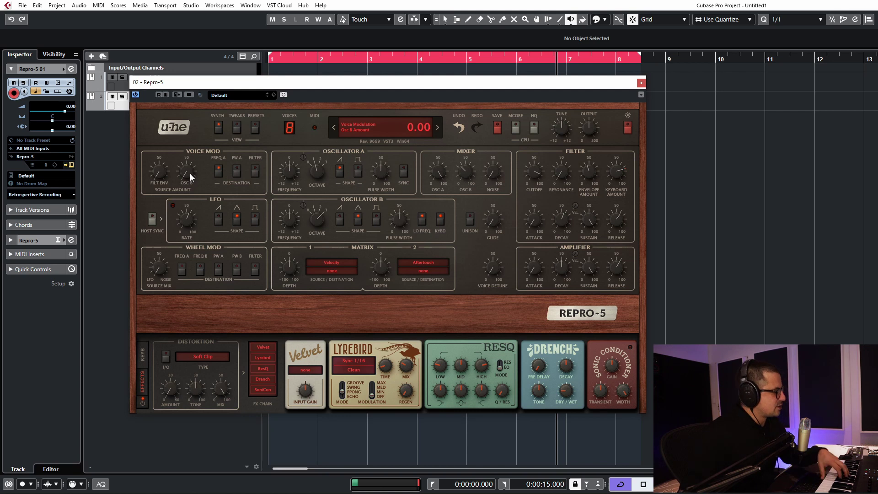
pyautogui.moveTo(190, 174); pyautogui.dragTo(187, 24)
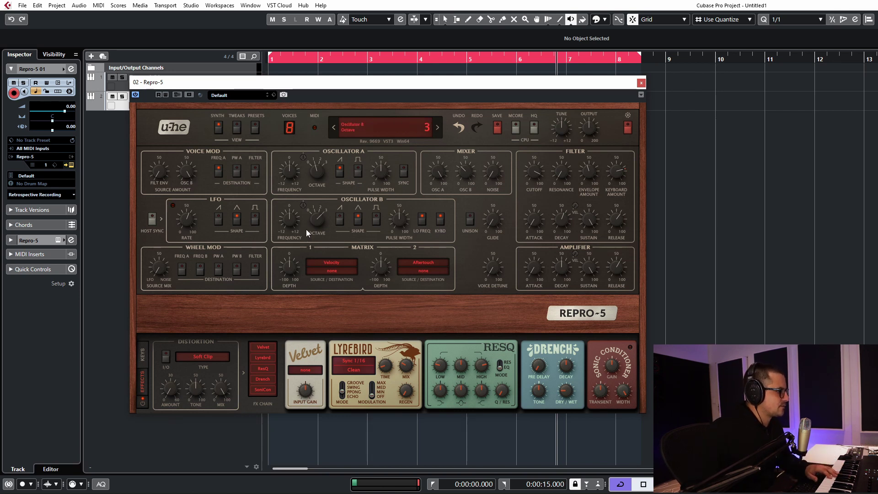
# Sweep Oscillator B's frequency and return it to 0, then turn off its LO FREQ mode.
pyautogui.moveTo(289, 221); pyautogui.dragTo(290, 170)
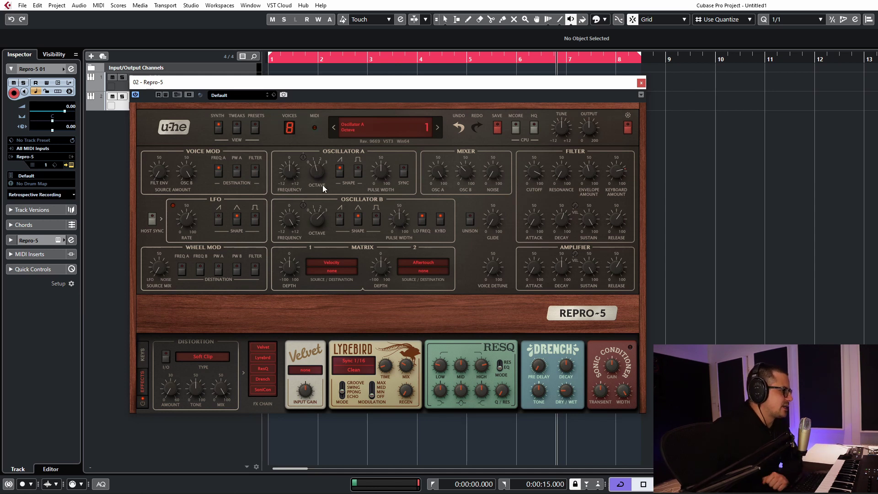
pyautogui.moveTo(320, 169); pyautogui.dragTo(323, 155)
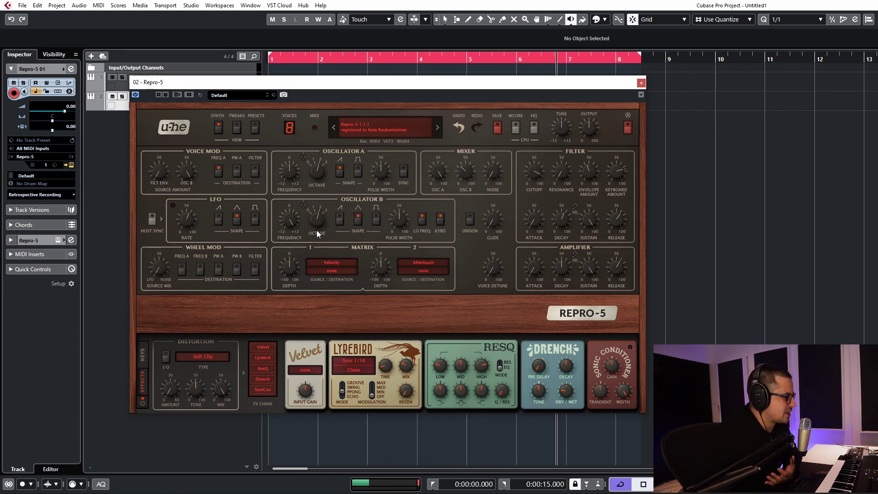
pyautogui.moveTo(285, 226); pyautogui.dragTo(285, 219)
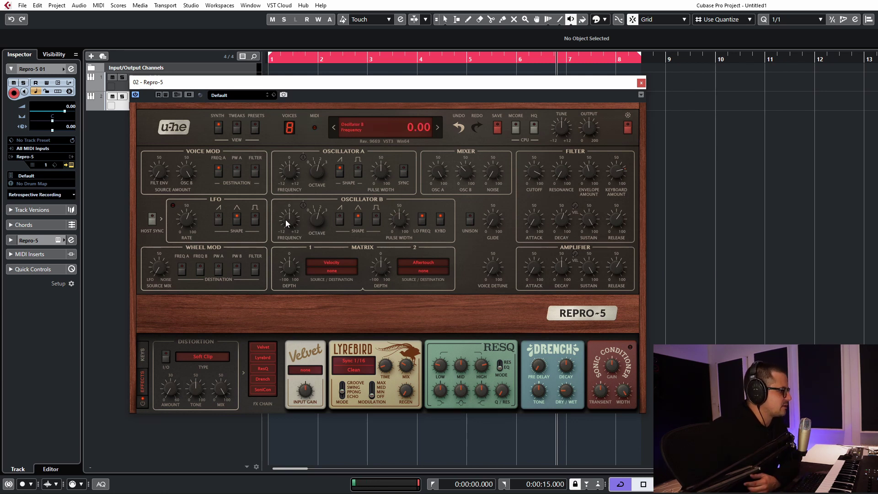
pyautogui.click(422, 221)
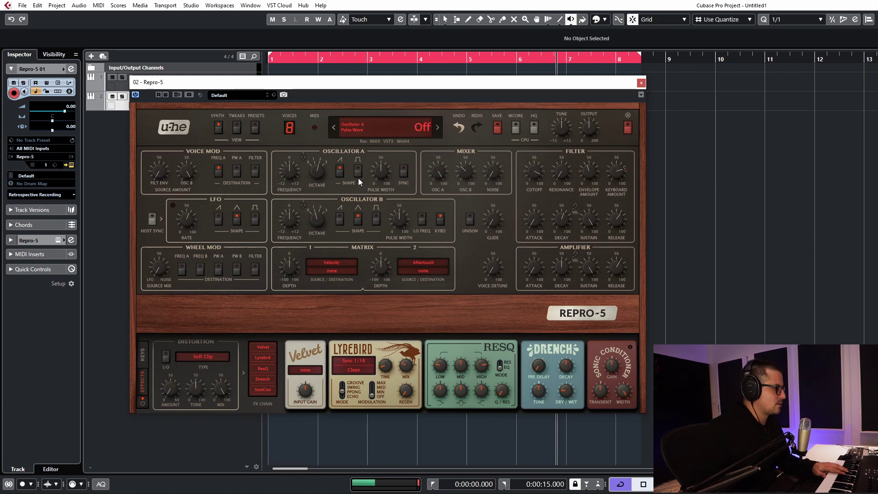
# Switch Oscillator A from saw to pulse and redirect the Voice Mod from Freq A to PW A, adjusting its Osc B amount.
pyautogui.click(340, 175)
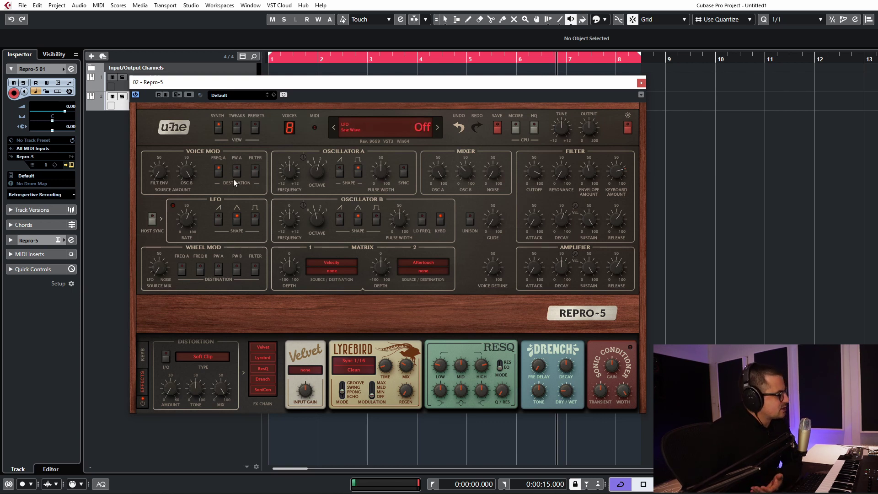
pyautogui.click(218, 176)
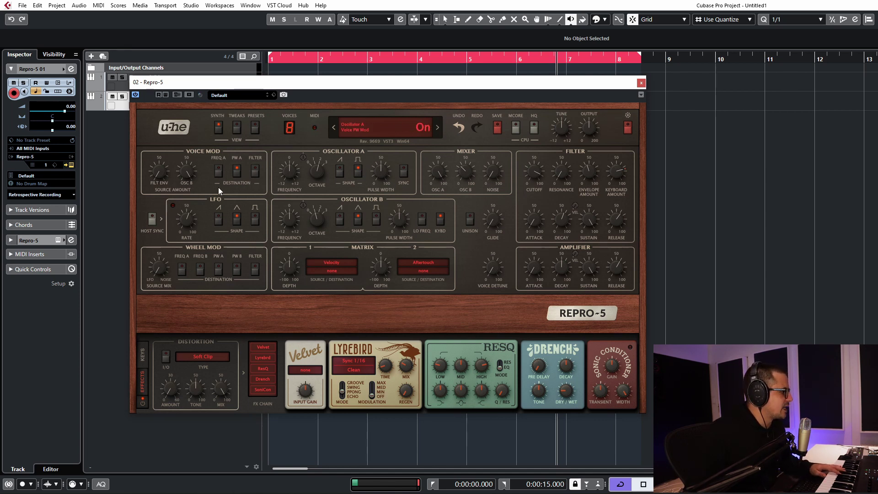
pyautogui.moveTo(195, 173); pyautogui.dragTo(197, 175)
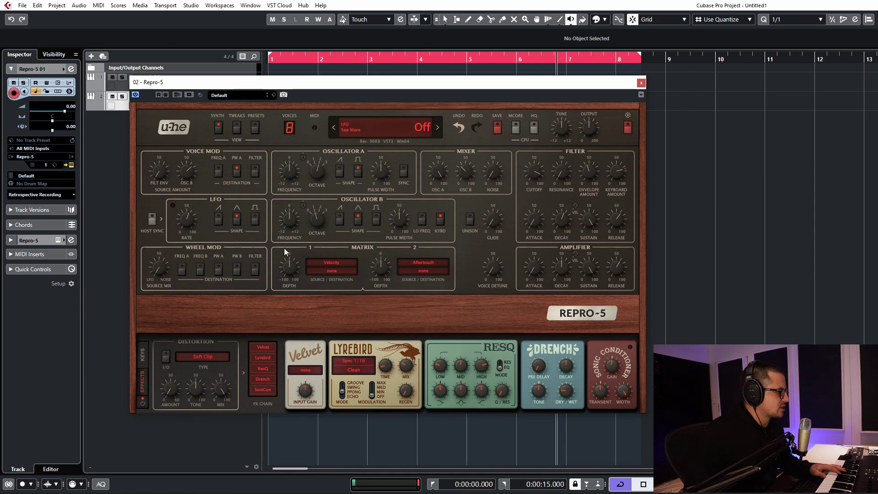
# Set Oscillator B to LO FREQ with KYBD off and readjust the Voice Mod's Osc B amount for pulse-width modulation.
pyautogui.click(440, 222)
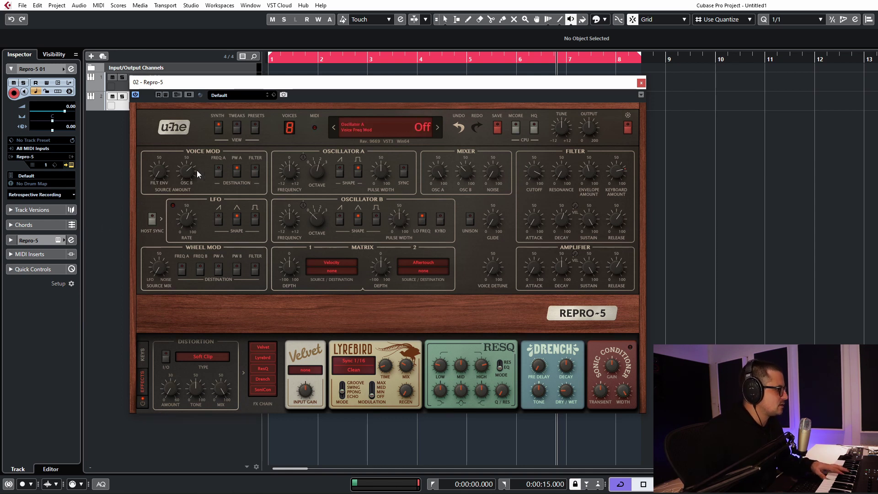
pyautogui.moveTo(186, 172)
pyautogui.mouseDown()
pyautogui.moveTo(191, 156)
pyautogui.moveTo(191, 164)
pyautogui.mouseUp()
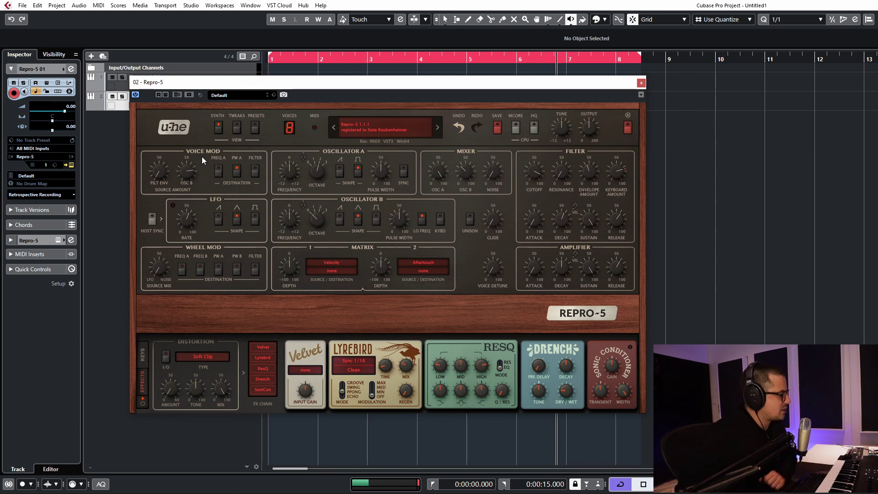
# Redirect the Voice Mod from PW A to the filter and lower the filter cutoff.
pyautogui.click(236, 171)
pyautogui.click(255, 170)
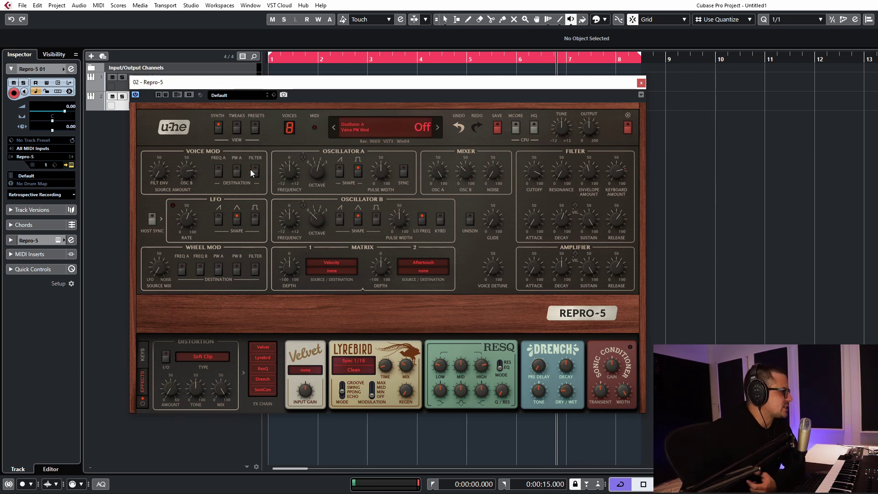
pyautogui.moveTo(534, 172); pyautogui.dragTo(544, 241)
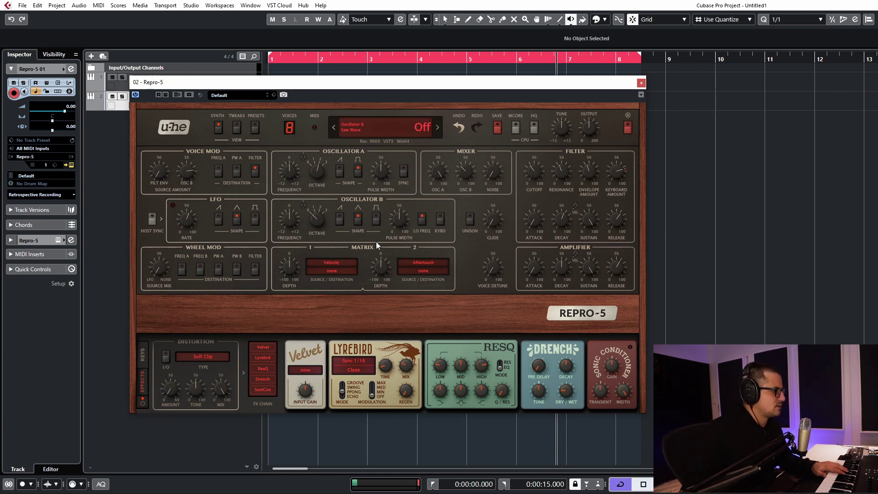
# Turn off Oscillator B's LO FREQ mode and adjust the filter cutoff to hear audio-rate filter modulation.
pyautogui.click(421, 221)
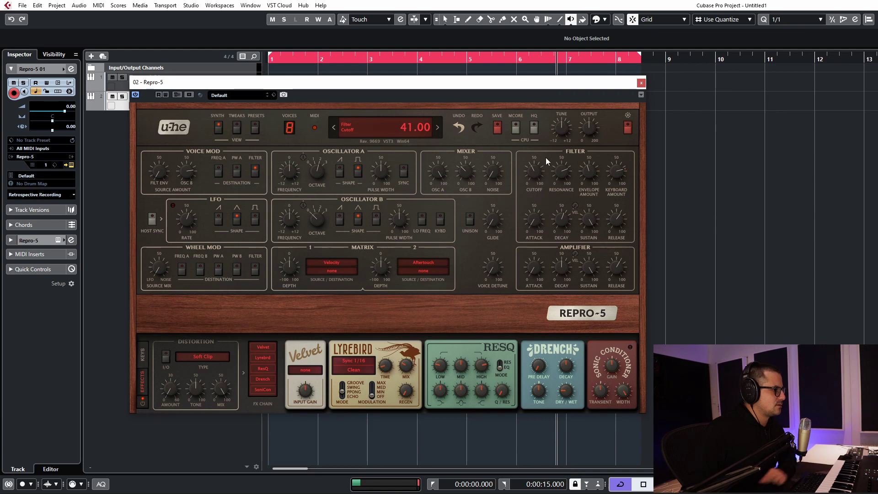
pyautogui.moveTo(559, 182); pyautogui.dragTo(517, 198)
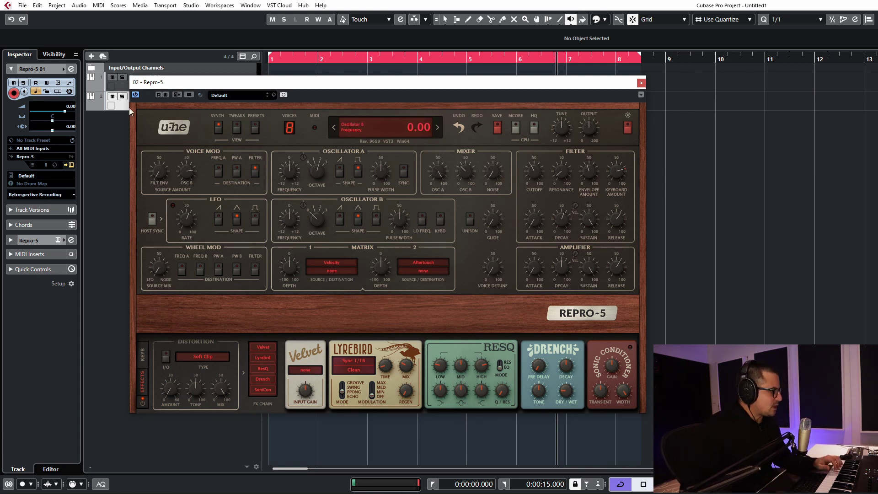
# Set the source of the first matrix slot to LFO.
pyautogui.click(330, 262)
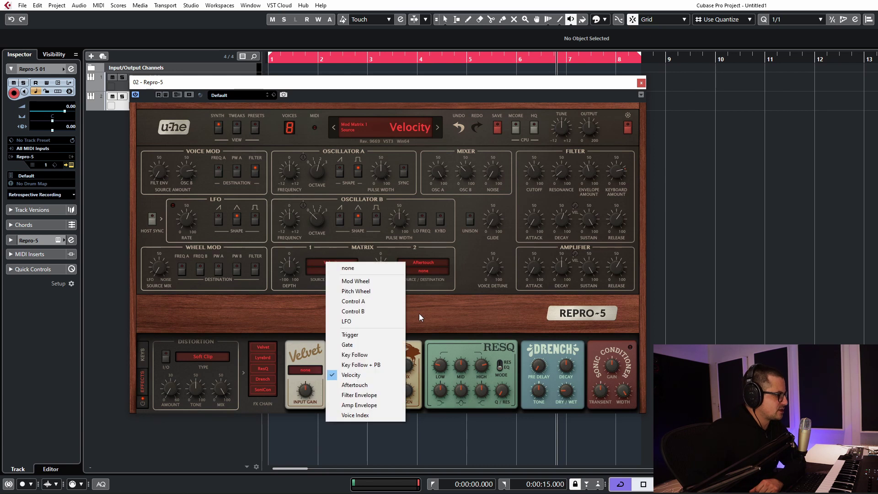
pyautogui.click(357, 321)
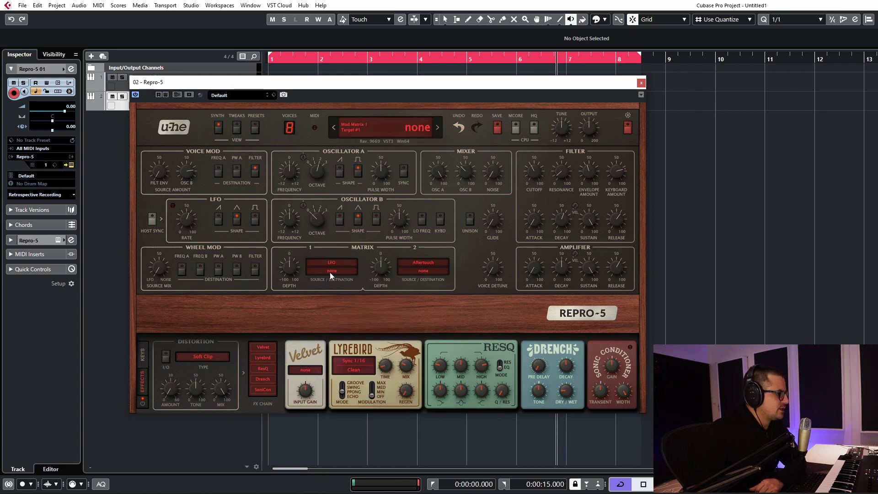
pyautogui.moveTo(330, 273); pyautogui.dragTo(308, 72)
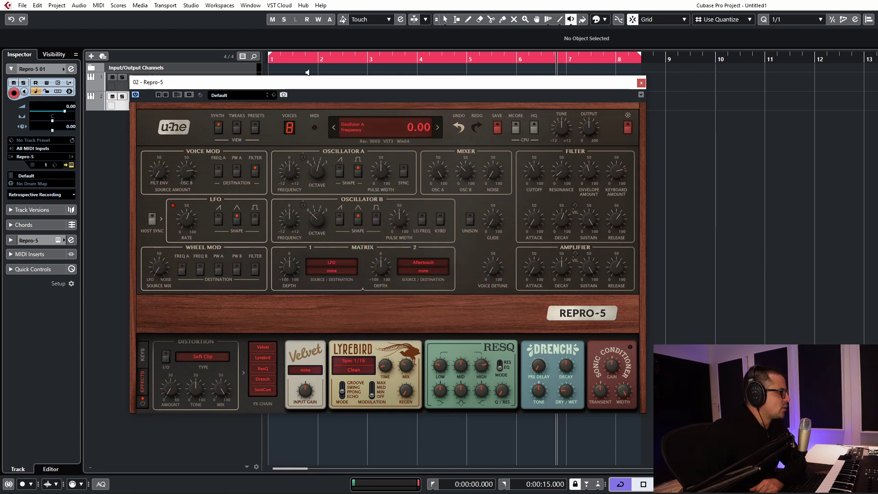
# Select the Repro-1 track, open its instrument window and move it clear of the track list.
pyautogui.click(118, 85)
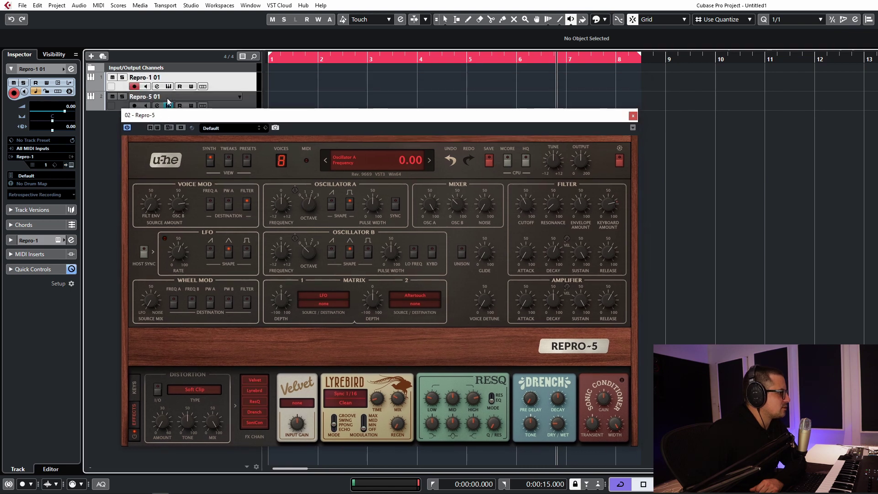
pyautogui.click(168, 86)
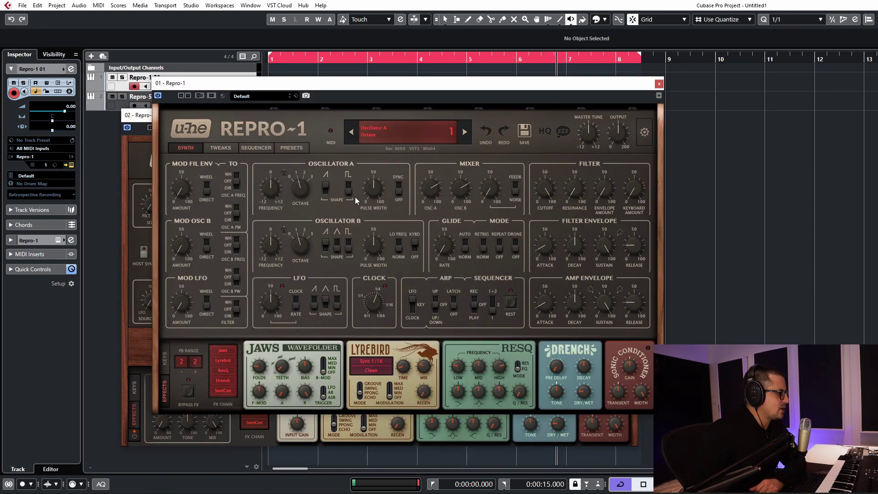
pyautogui.moveTo(318, 88); pyautogui.dragTo(282, 65)
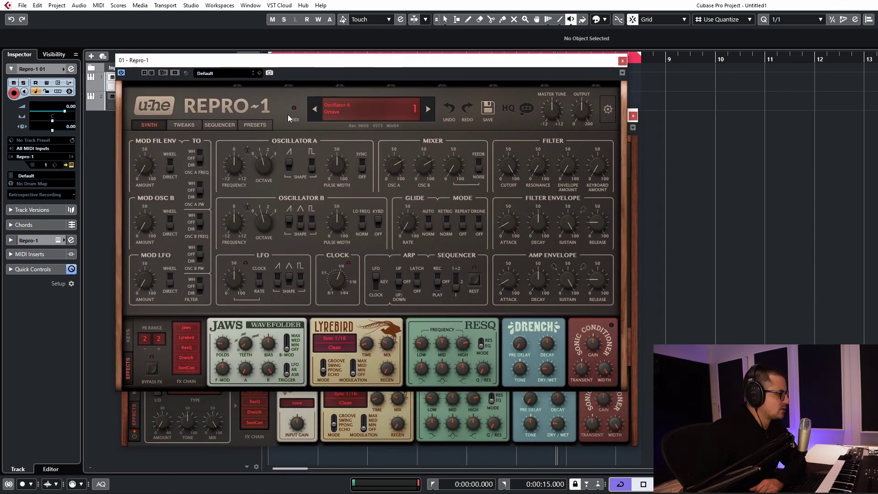
# Examine Repro-1's Perform modulation slots and the available destinations, comparing them with the effects view.
pyautogui.click(128, 337)
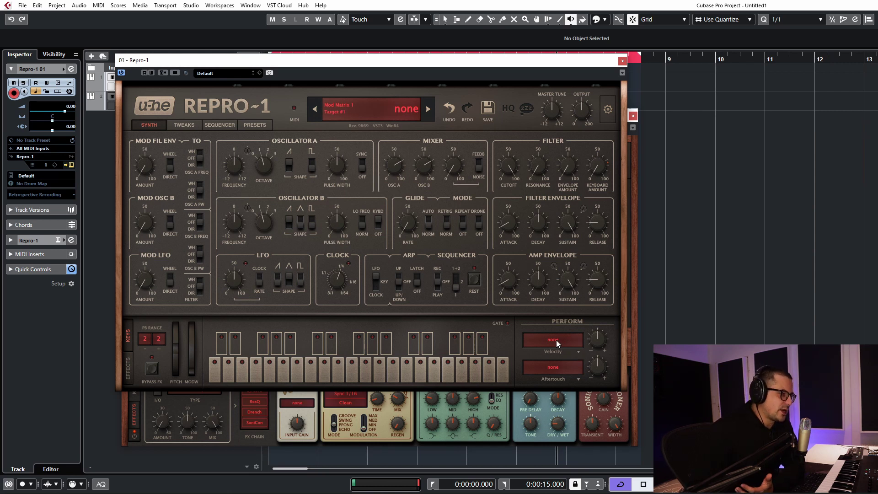
pyautogui.moveTo(556, 339); pyautogui.dragTo(221, 347)
pyautogui.click(127, 368)
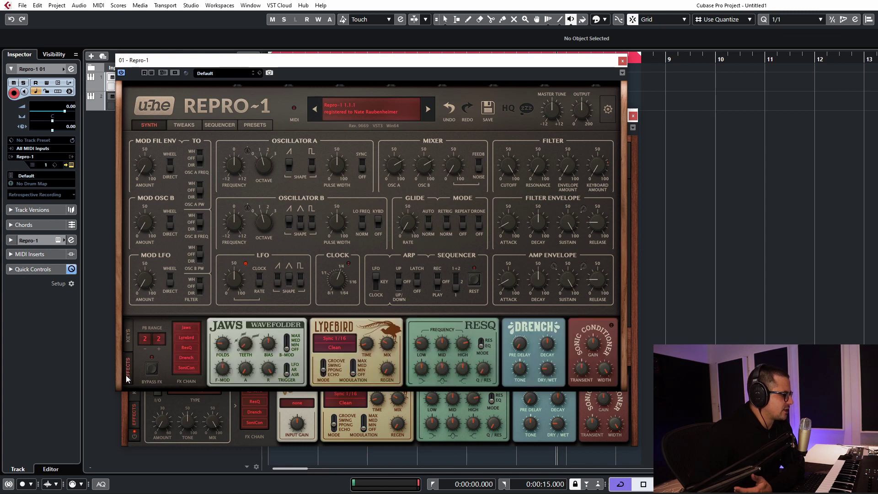
pyautogui.click(127, 341)
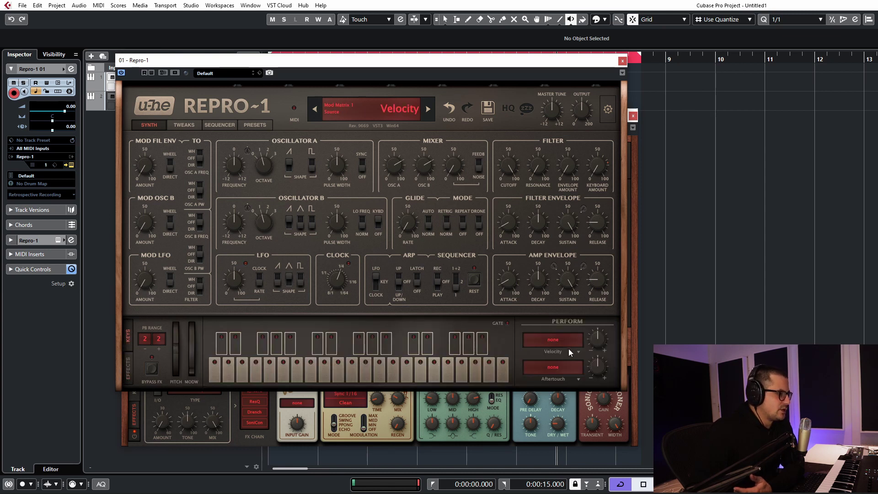
pyautogui.click(557, 342)
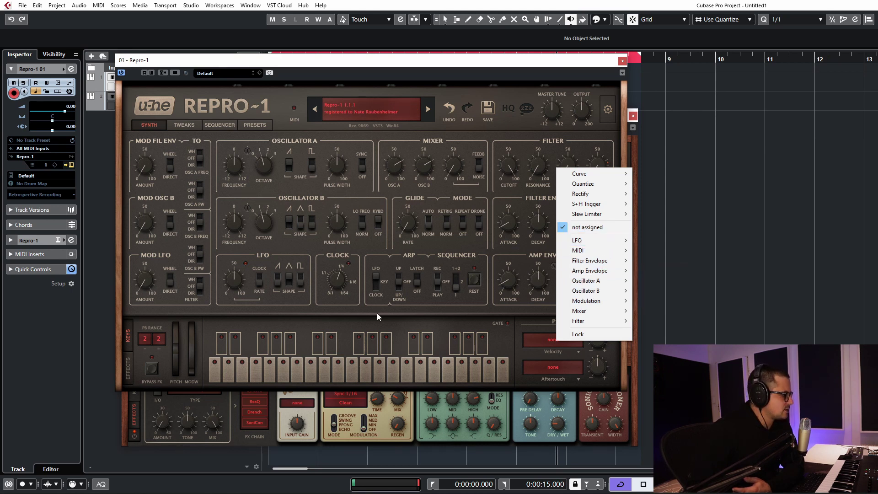
pyautogui.click(123, 418)
# Enable the ResQ effect and assign LFO to ResQ: Mid Frequency in the first Perform slot with depth 100.
pyautogui.click(128, 366)
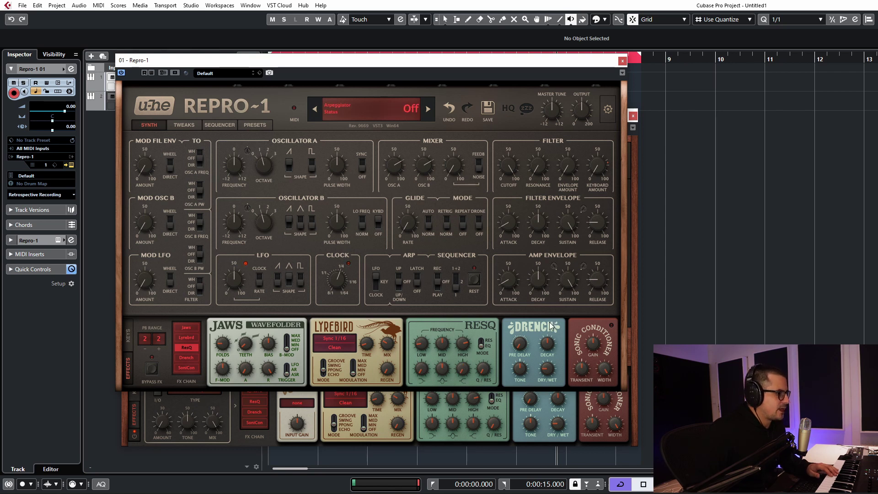
pyautogui.click(128, 336)
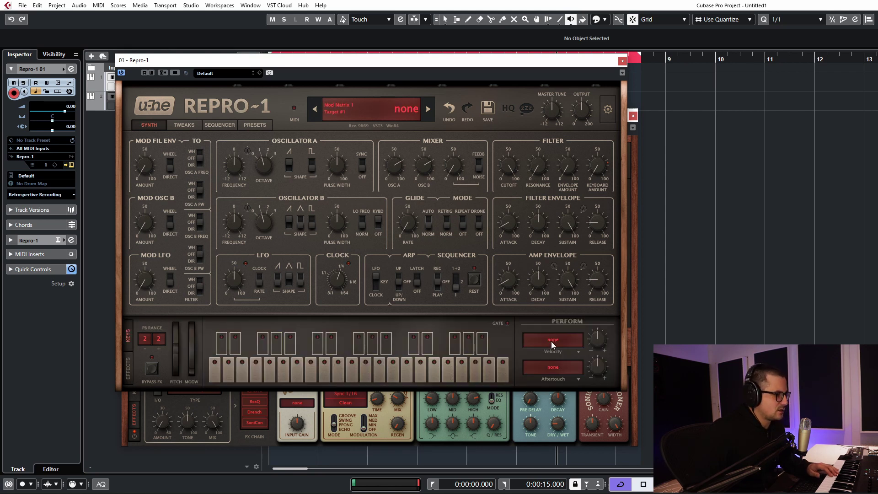
pyautogui.click(555, 355)
pyautogui.click(580, 248)
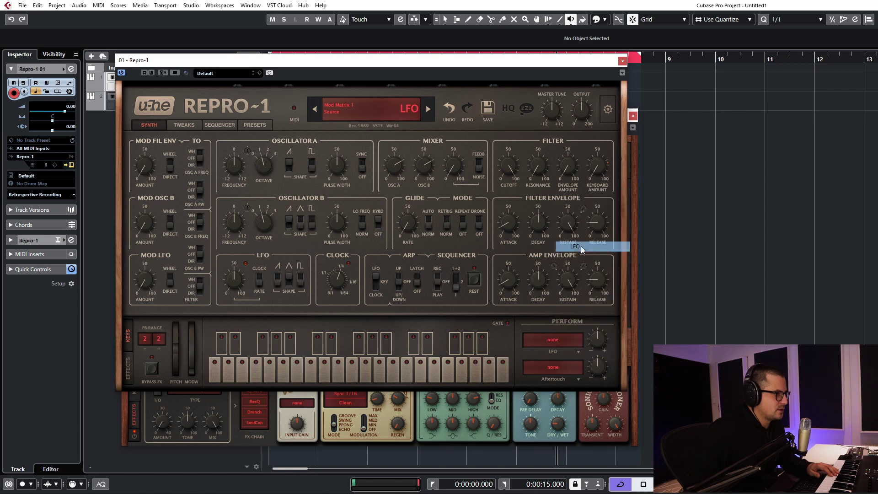
pyautogui.click(553, 340)
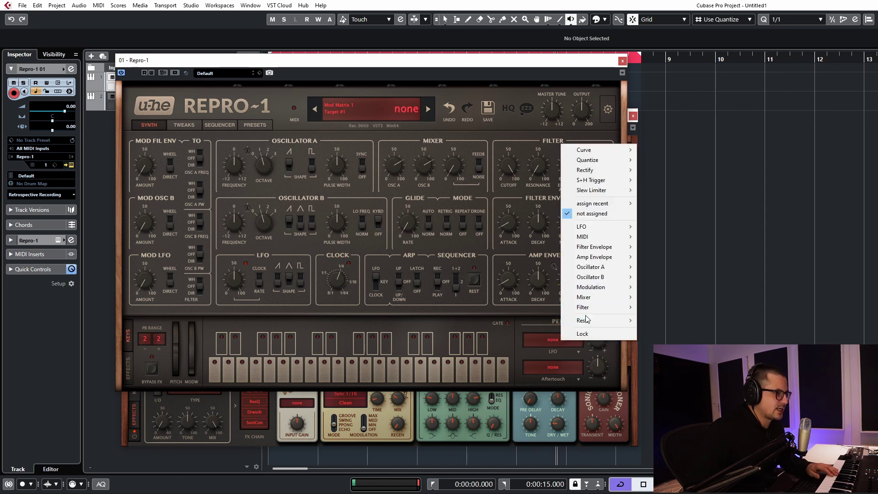
pyautogui.moveTo(586, 322)
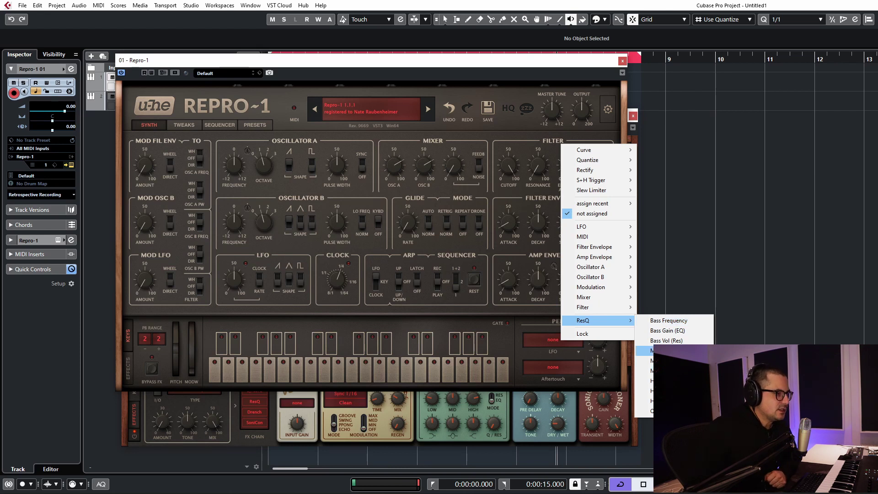
pyautogui.click(645, 350)
pyautogui.moveTo(597, 339); pyautogui.dragTo(597, 277)
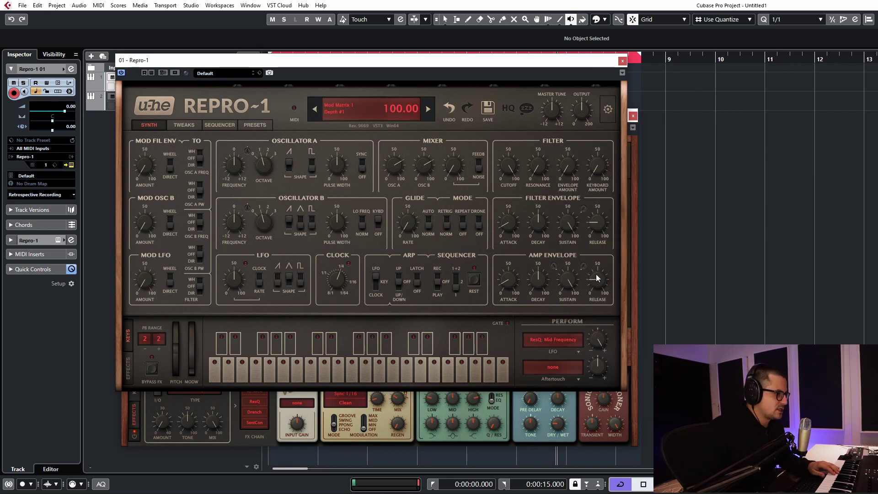
# Adjust Repro-1's LFO rate and the ResQ mid band to vary the modulated effect.
pyautogui.click(124, 378)
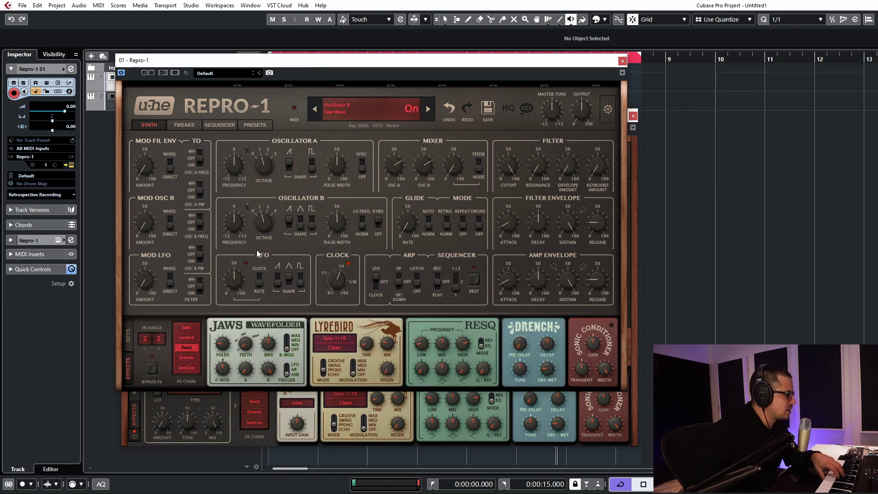
pyautogui.moveTo(239, 284); pyautogui.dragTo(244, 261)
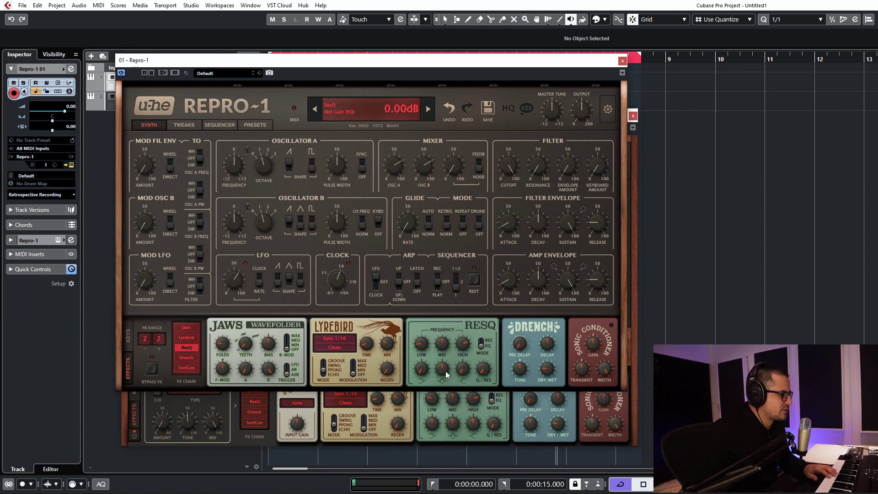
pyautogui.moveTo(451, 348); pyautogui.dragTo(452, 340)
pyautogui.moveTo(239, 284)
pyautogui.mouseDown()
pyautogui.moveTo(240, 297)
pyautogui.moveTo(246, 276)
pyautogui.mouseUp()
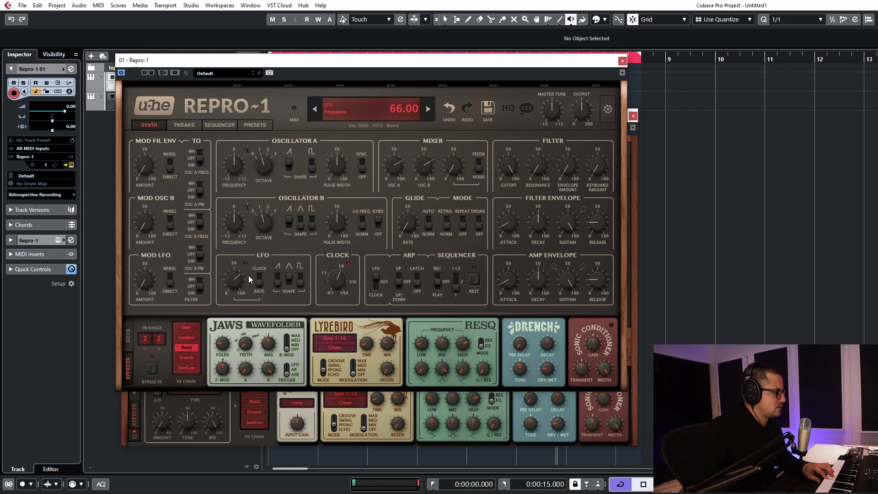
pyautogui.moveTo(248, 297); pyautogui.dragTo(257, 240)
# Close the Repro-1 window and reset Repro-5 to its init patch.
pyautogui.click(622, 60)
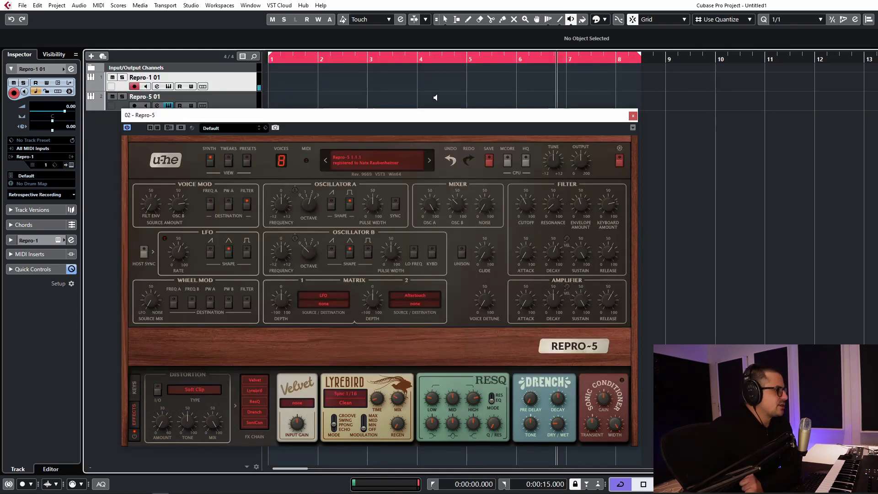
pyautogui.moveTo(411, 119); pyautogui.dragTo(410, 106)
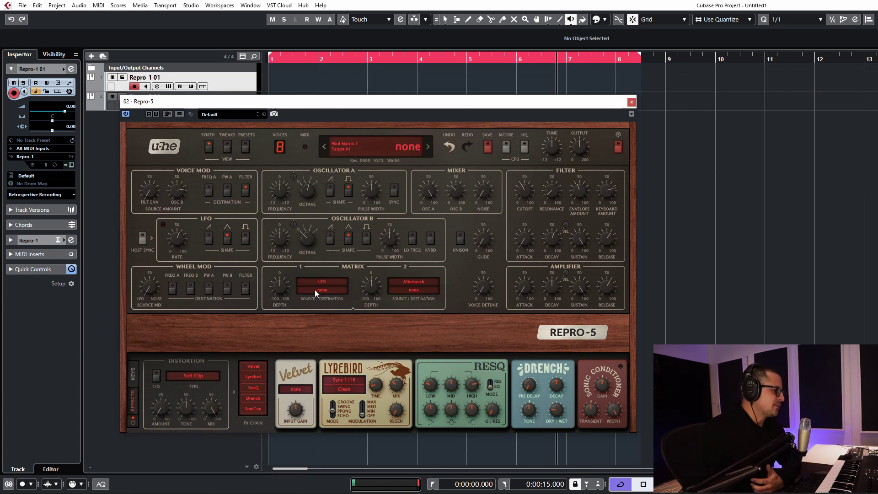
pyautogui.click(362, 151)
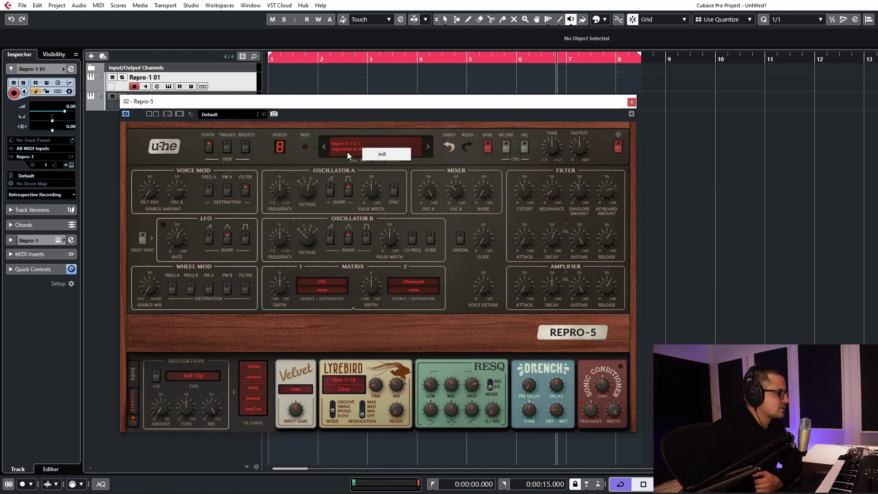
pyautogui.click(380, 154)
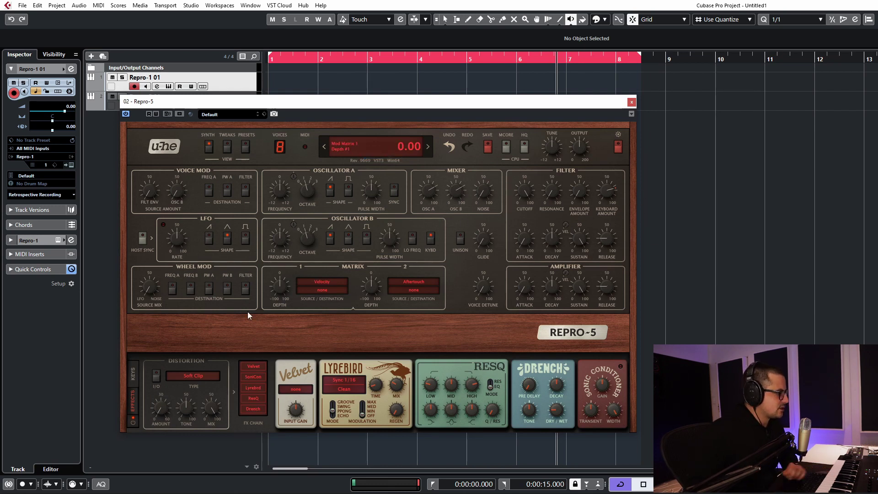
# Assign LFO as the source and Oscillator A Frequency as the destination of Repro-5's first matrix slot.
pyautogui.click(316, 281)
pyautogui.click(346, 342)
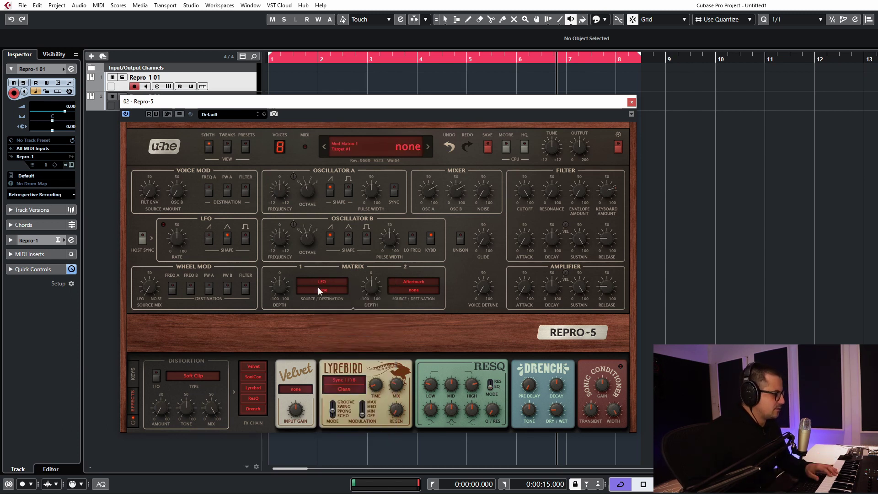
pyautogui.moveTo(333, 292); pyautogui.dragTo(279, 188)
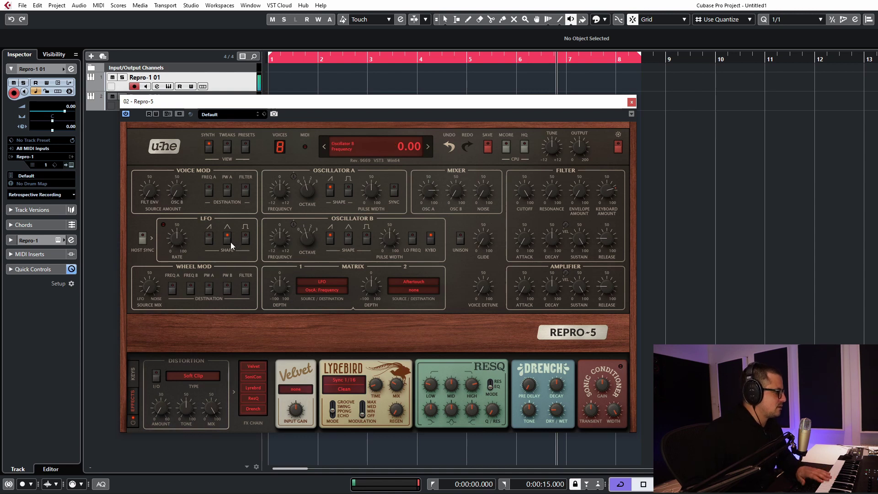
# Select the Repro-5 track, set the first matrix slot's depth to 100 and adjust the LFO rate.
pyautogui.moveTo(184, 235); pyautogui.dragTo(176, 227)
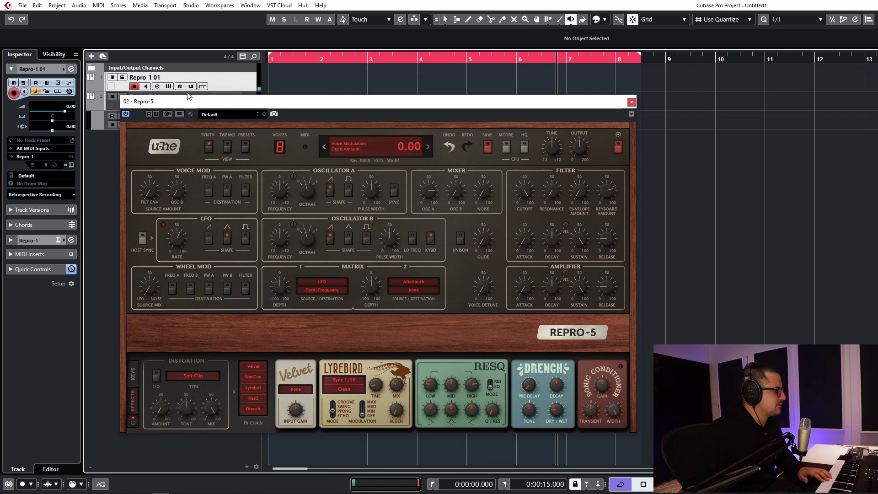
pyautogui.moveTo(185, 102); pyautogui.dragTo(200, 81)
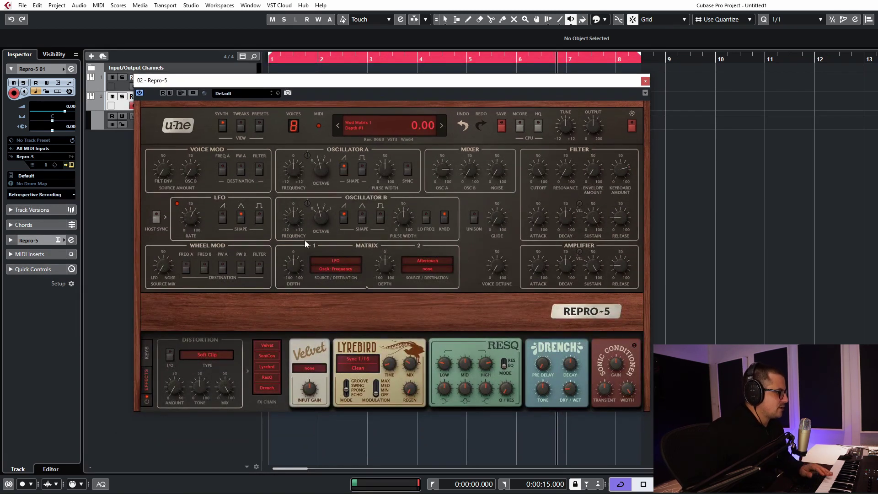
pyautogui.moveTo(293, 266); pyautogui.dragTo(294, 154)
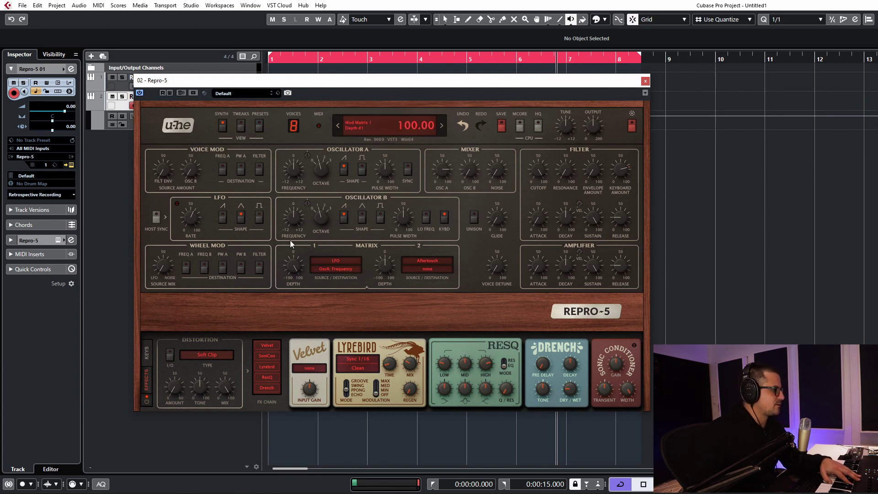
pyautogui.moveTo(191, 233); pyautogui.dragTo(192, 229)
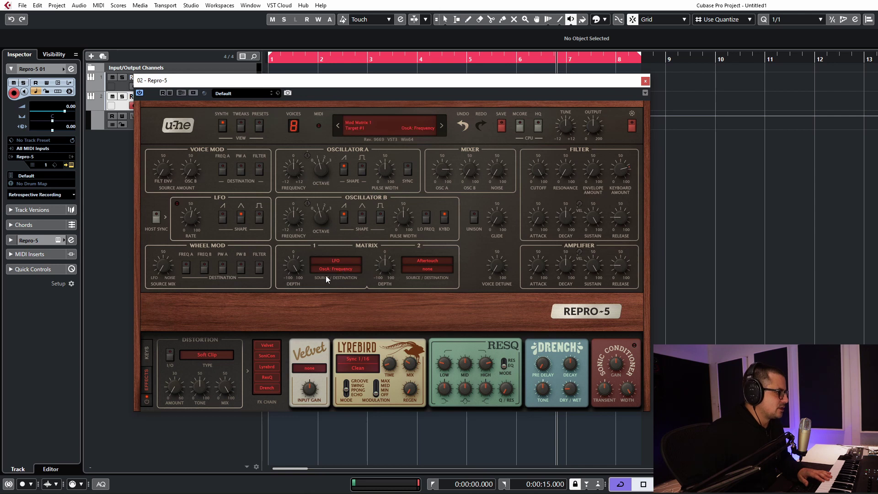
# Quantize the first matrix slot's Oscillator A frequency modulation to the minor series.
pyautogui.click(339, 271)
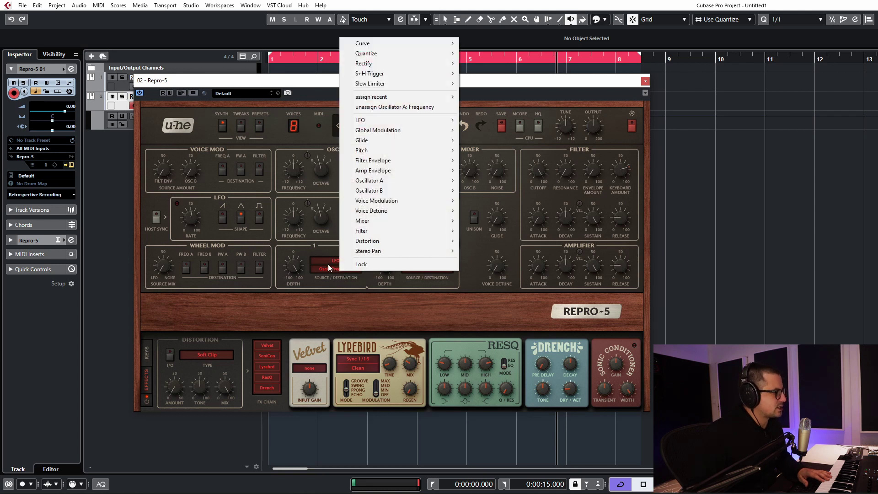
pyautogui.moveTo(383, 42)
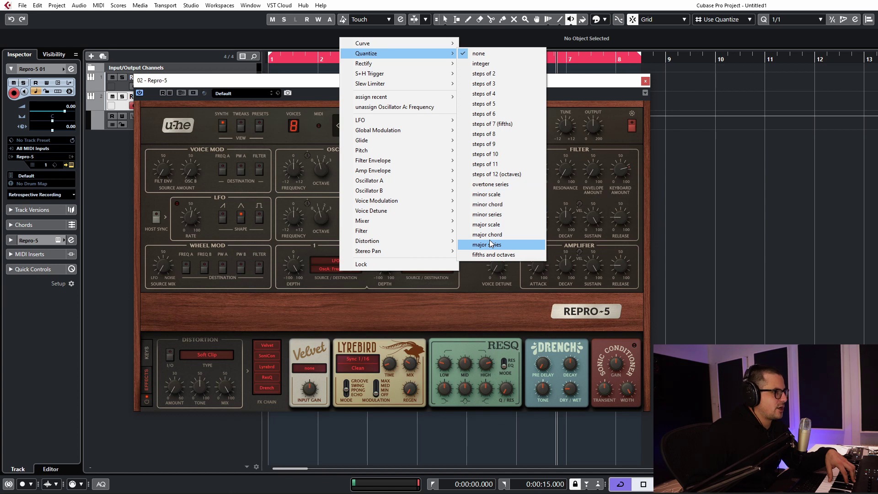
pyautogui.click(487, 215)
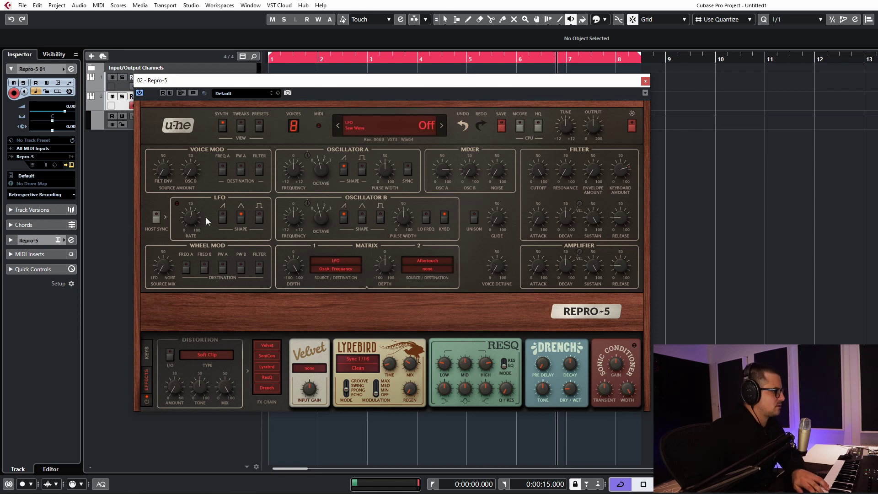
# Set the curve of the first matrix slot's Oscillator A frequency modulation to compressed.
pyautogui.click(342, 260)
pyautogui.rightClick(312, 268)
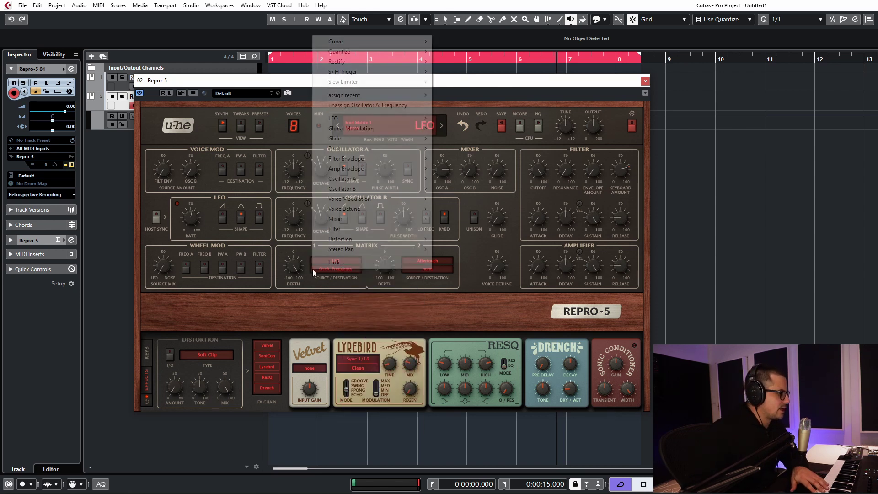
pyautogui.moveTo(352, 41)
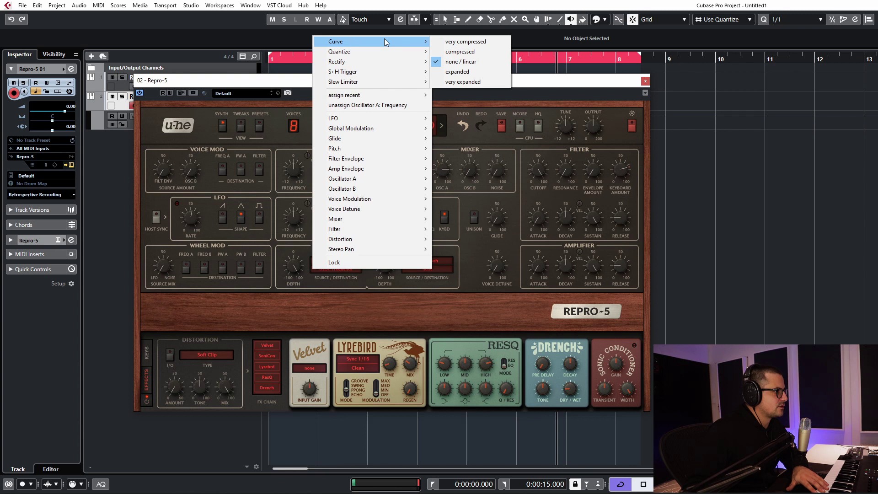
pyautogui.click(503, 51)
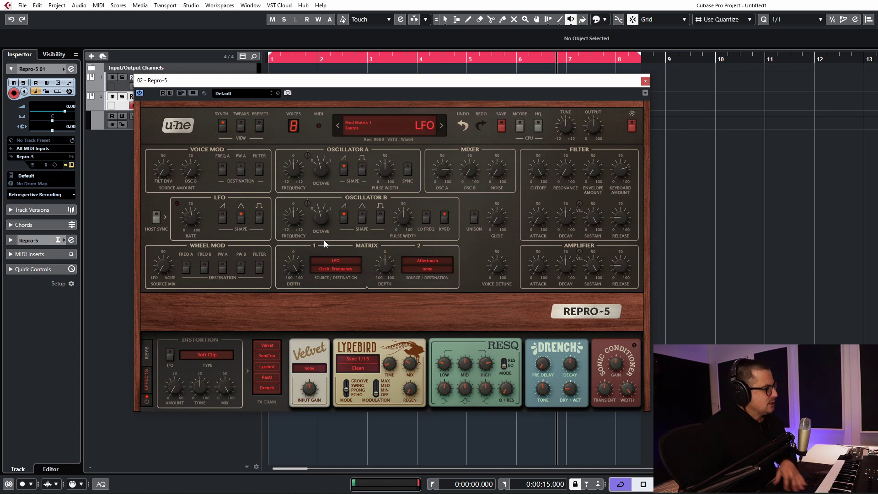
# Switch the LFO shape to square and set the first matrix slot's quantization to none.
pyautogui.click(260, 217)
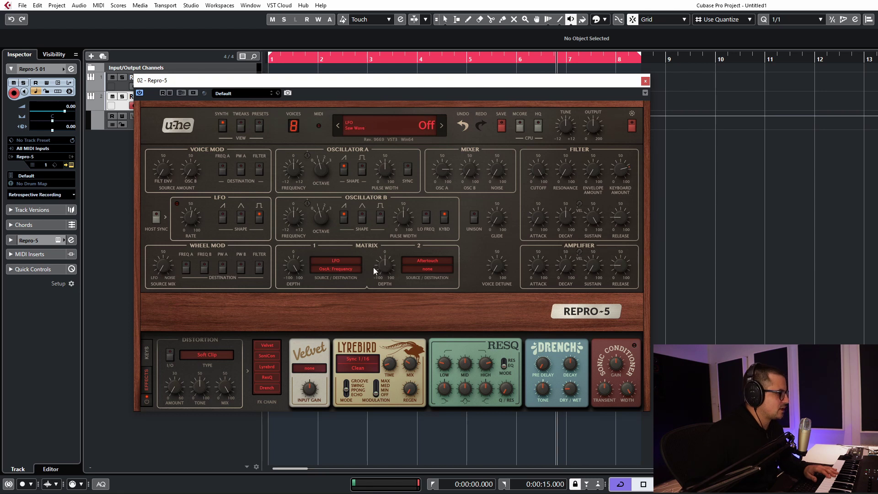
pyautogui.moveTo(333, 269); pyautogui.dragTo(352, 290)
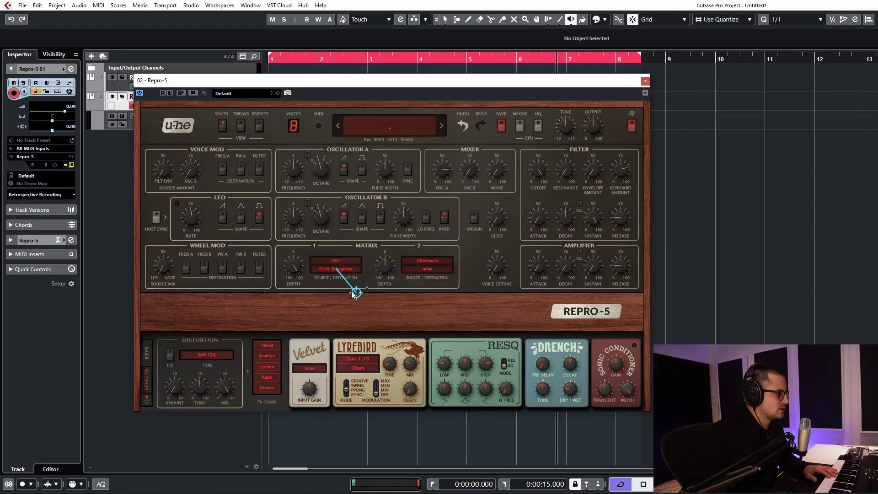
pyautogui.click(341, 262)
pyautogui.rightClick(322, 272)
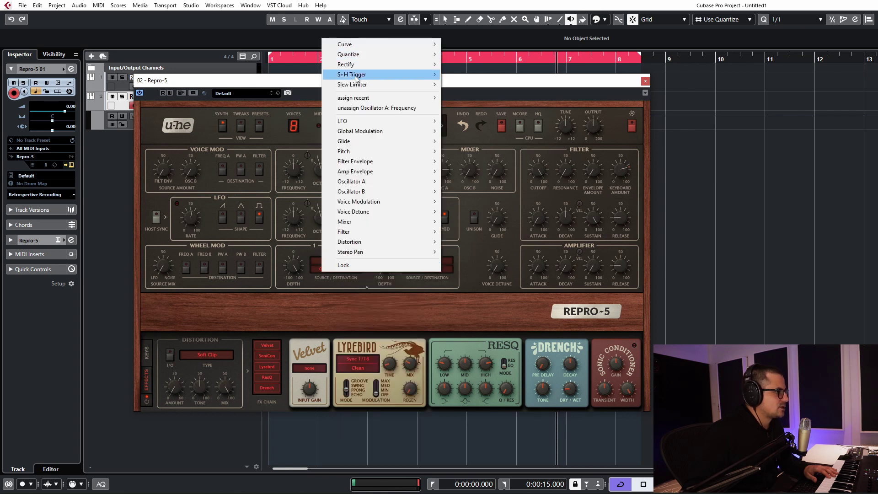
pyautogui.moveTo(398, 59)
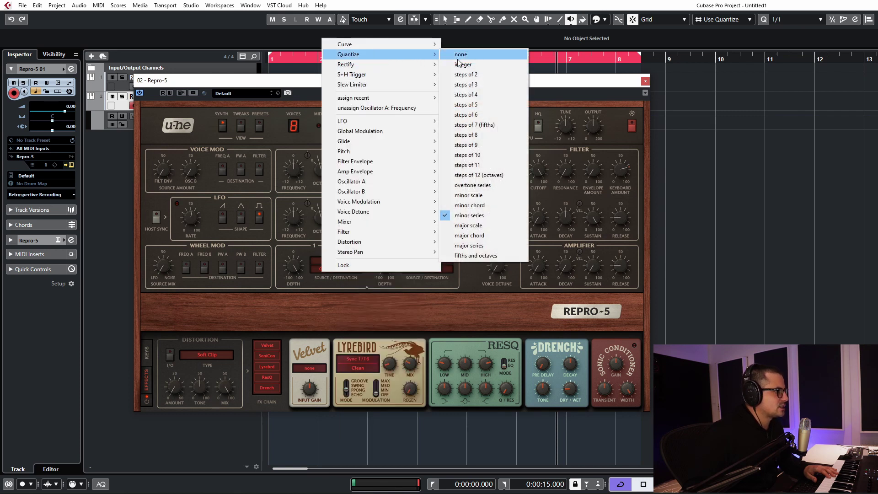
pyautogui.click(459, 57)
# Try the very compressed curve on the first matrix slot's modulation and return it to none / linear.
pyautogui.rightClick(333, 271)
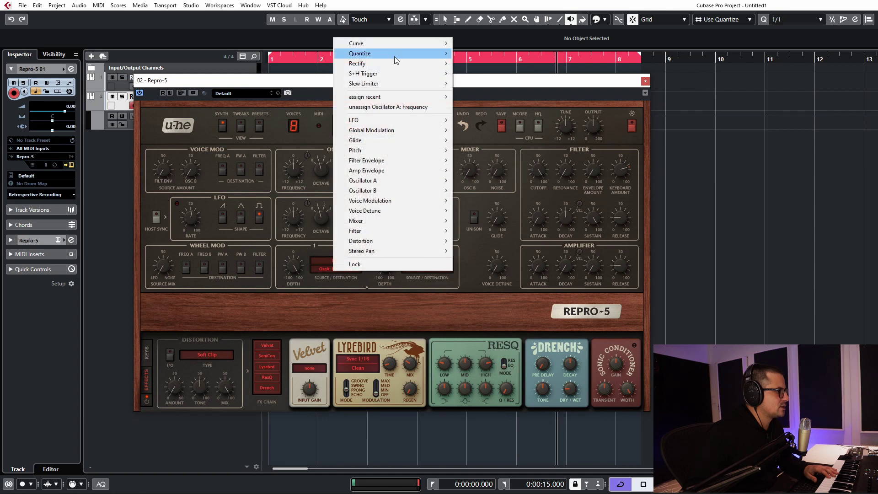
pyautogui.moveTo(398, 42)
pyautogui.click(503, 44)
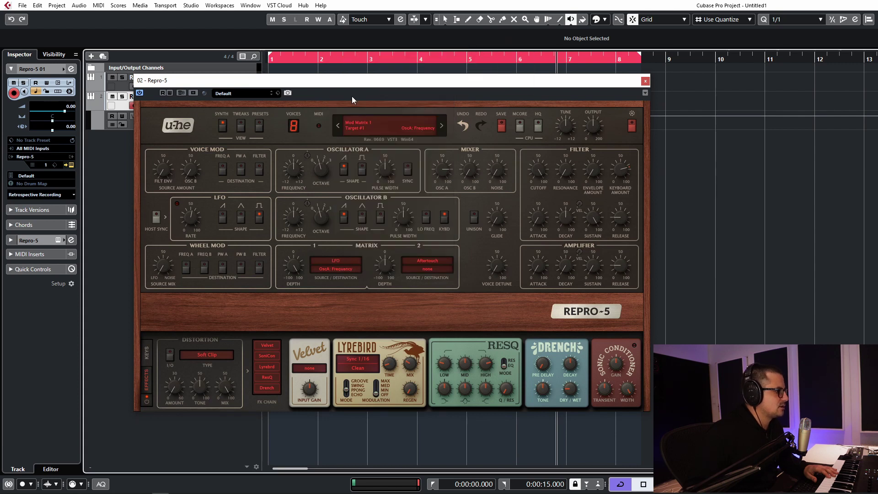
pyautogui.rightClick(332, 269)
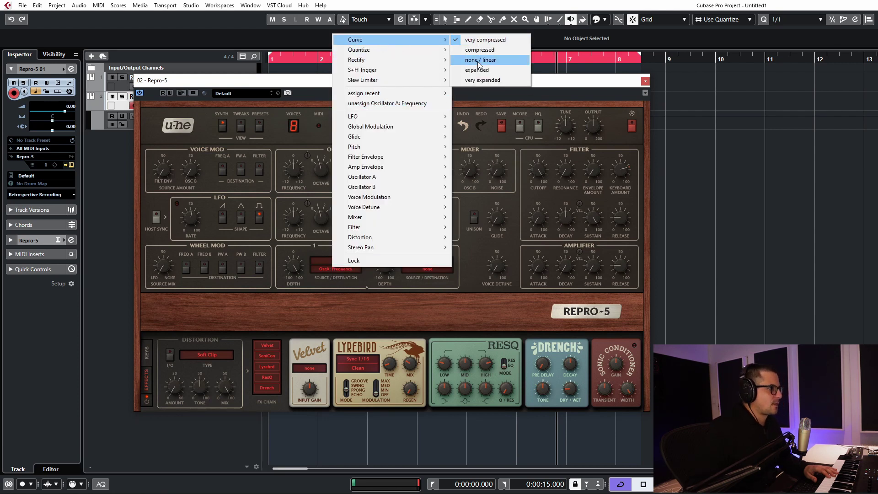
pyautogui.click(481, 59)
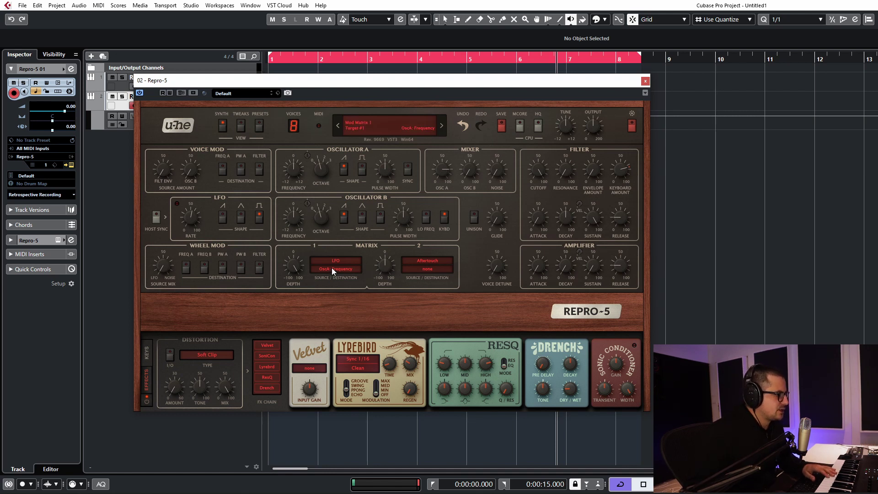
# Reassign the first matrix slot's destination to the amp envelope's Sustain.
pyautogui.moveTo(332, 268); pyautogui.dragTo(593, 267)
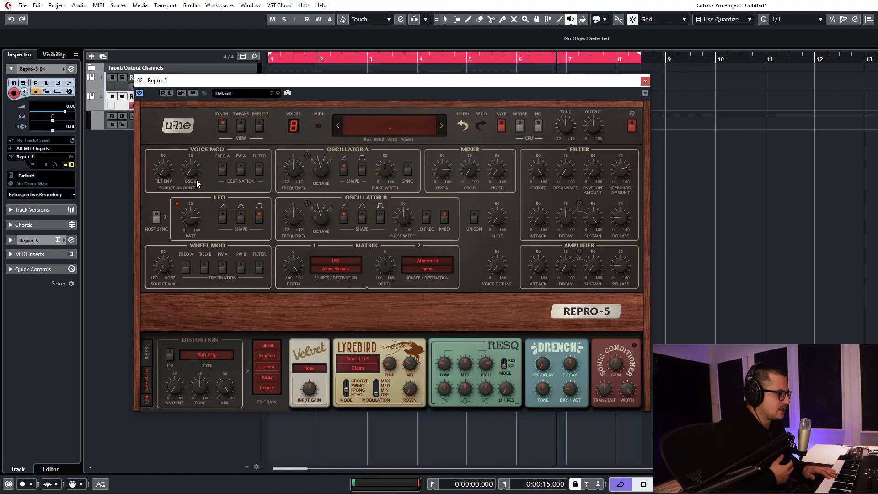
pyautogui.moveTo(196, 174)
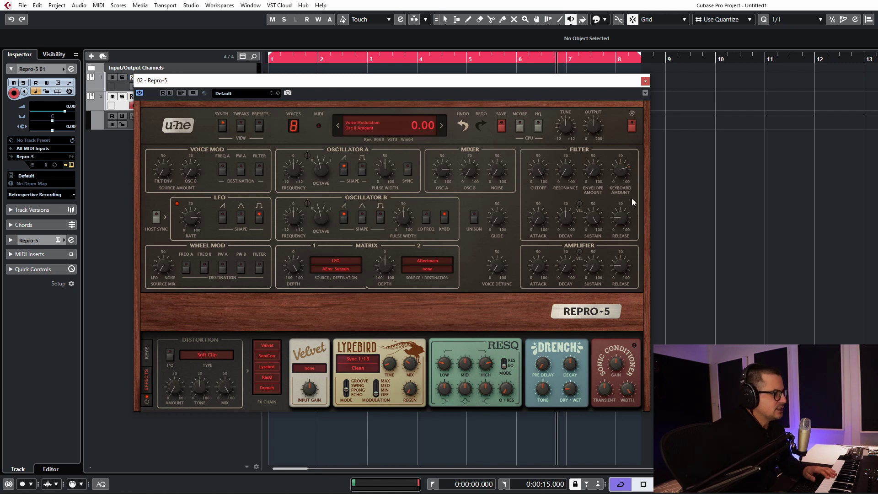
pyautogui.moveTo(466, 167)
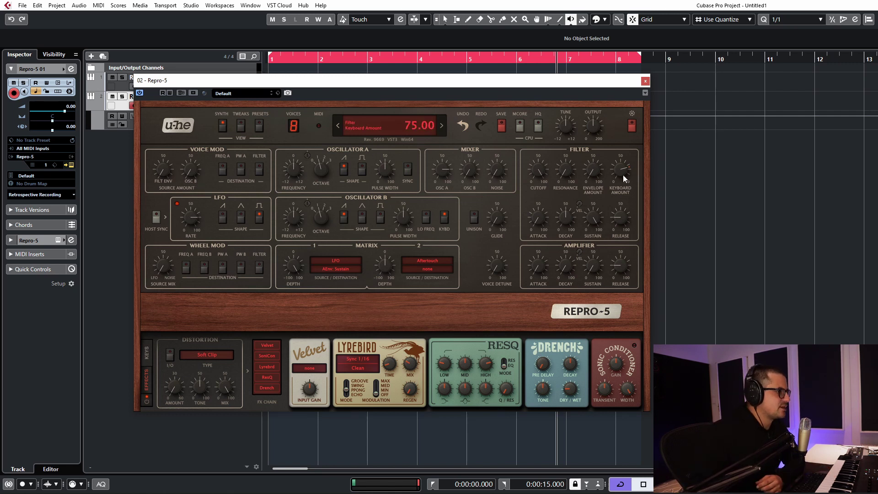
pyautogui.moveTo(249, 217)
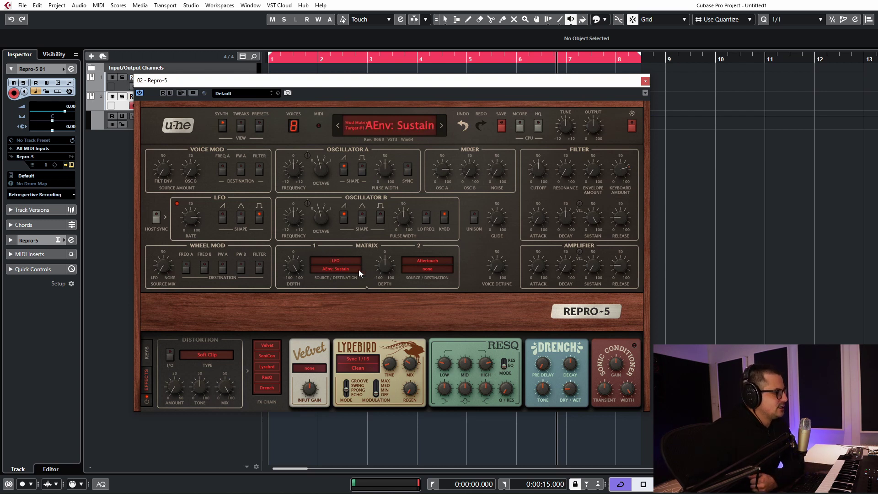
# Assign LFO as the source and Filter Cutoff as the destination of the second matrix slot.
pyautogui.click(426, 262)
pyautogui.click(453, 323)
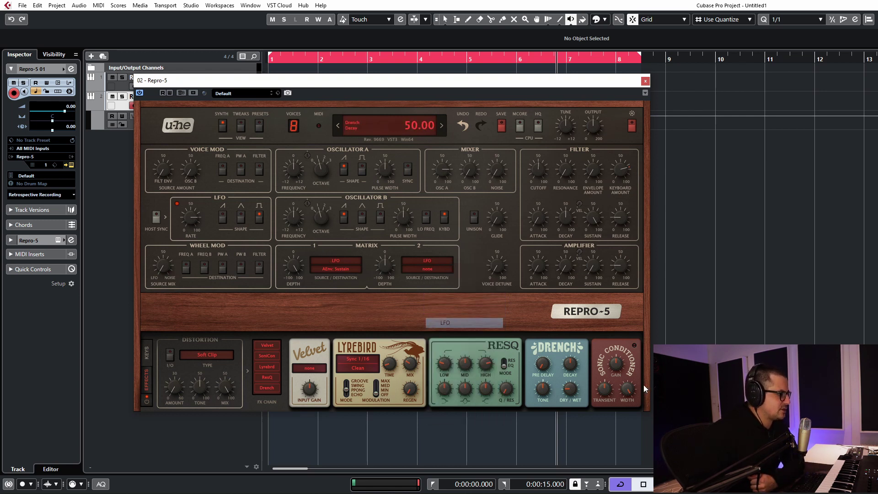
pyautogui.moveTo(430, 270); pyautogui.dragTo(539, 171)
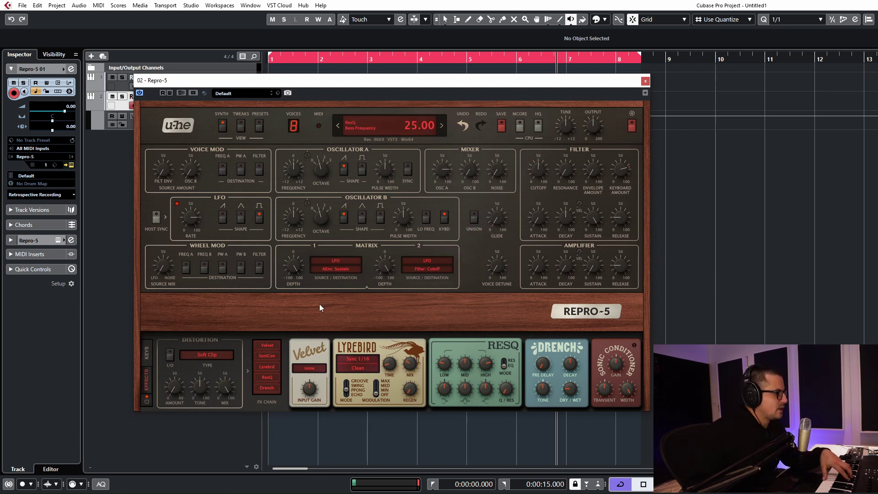
# Examine the Slew Limiter options for the second matrix slot's filter cutoff modulation.
pyautogui.click(430, 259)
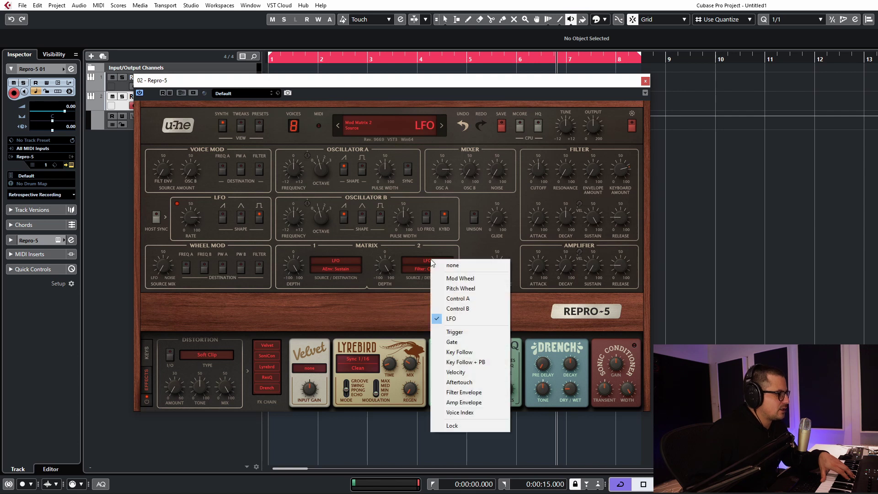
pyautogui.click(422, 267)
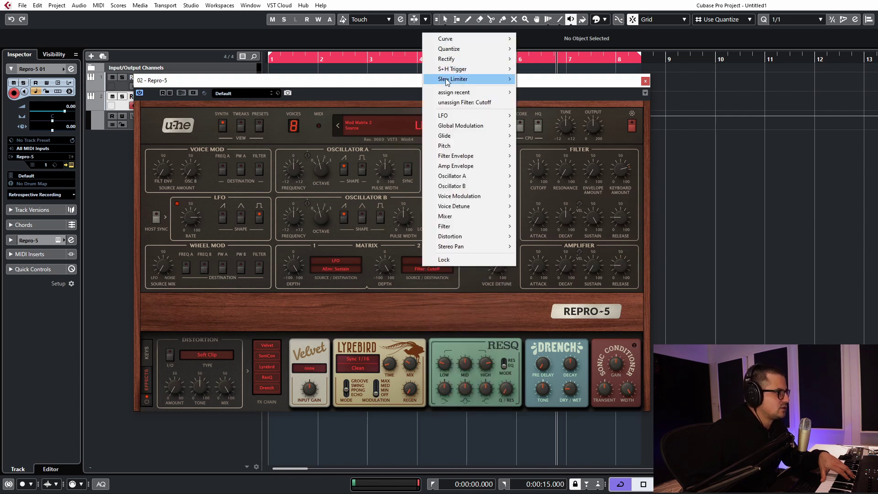
pyautogui.moveTo(457, 79)
pyautogui.click(550, 111)
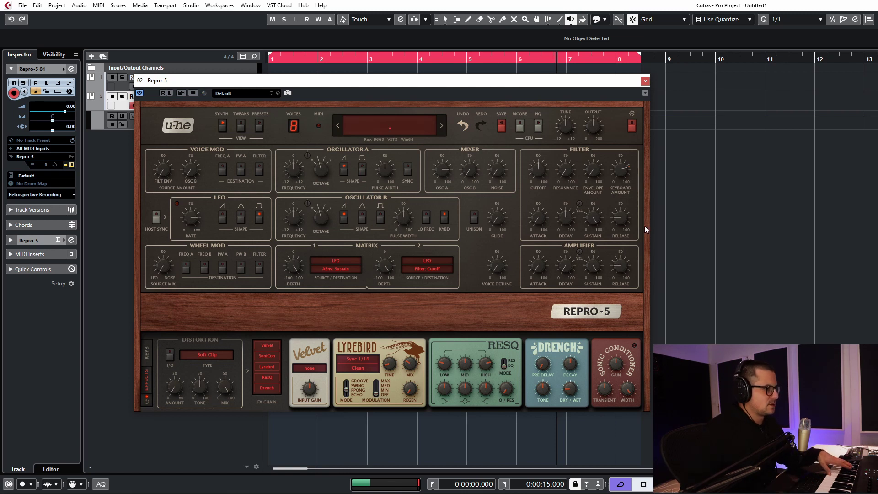
pyautogui.moveTo(619, 267)
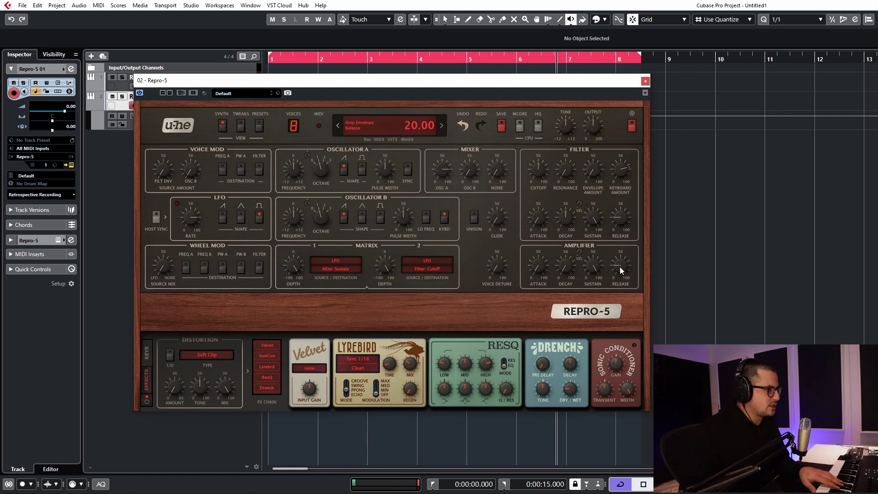
pyautogui.moveTo(593, 266); pyautogui.dragTo(580, 247)
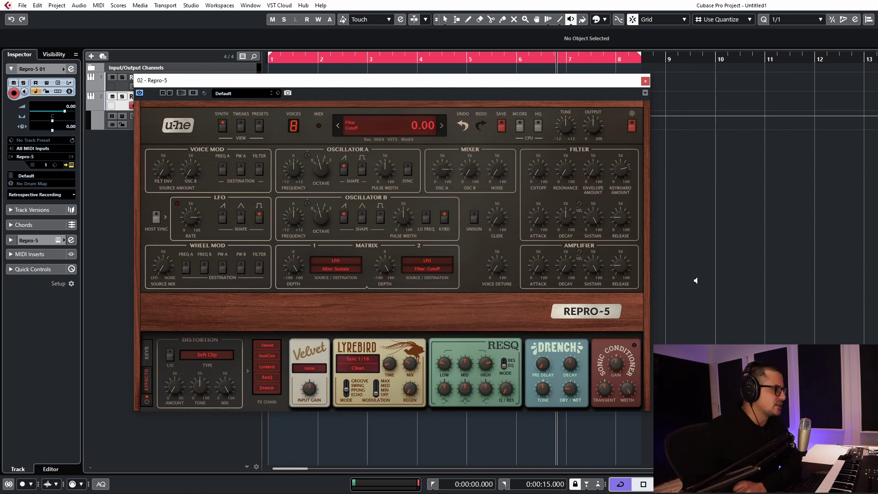
# Try unipolarize rectification on the second matrix slot's filter cutoff modulation and return it to none.
pyautogui.click(428, 272)
pyautogui.moveTo(462, 63)
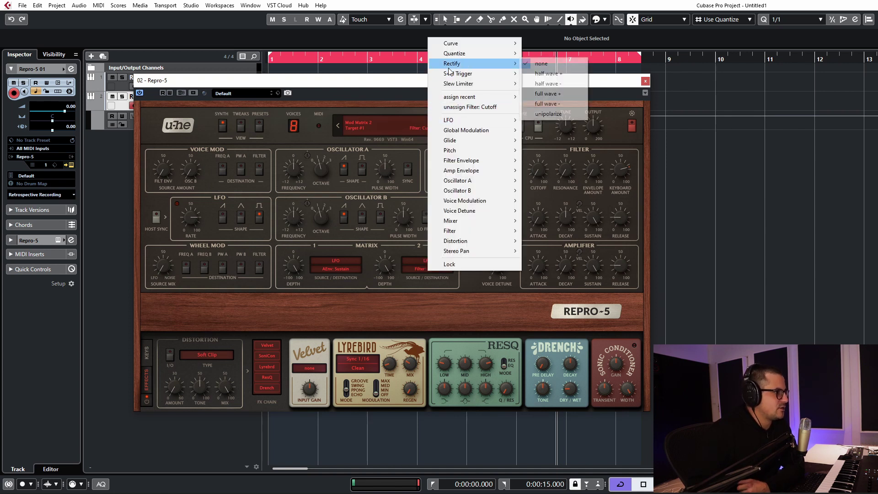
pyautogui.click(573, 113)
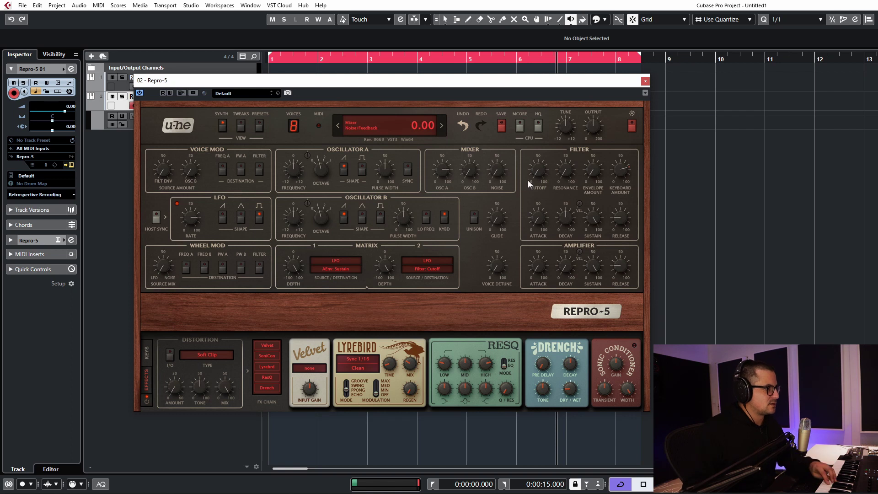
pyautogui.click(431, 269)
pyautogui.moveTo(461, 61)
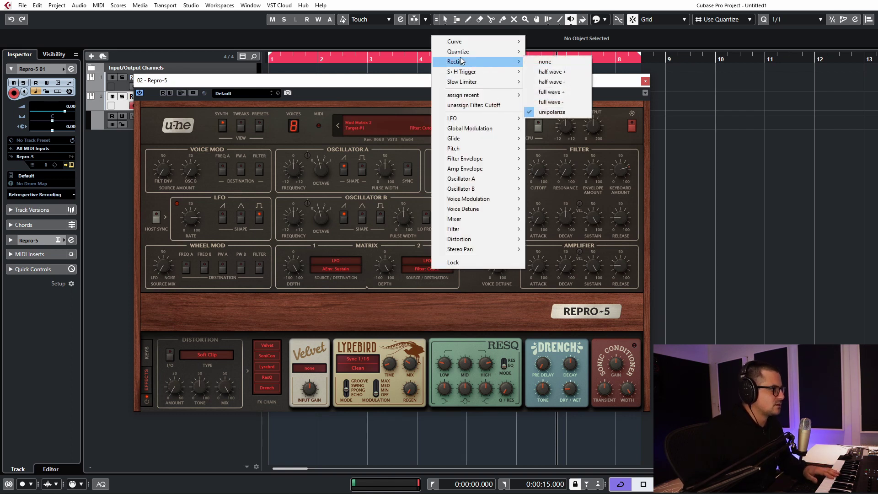
pyautogui.click(552, 64)
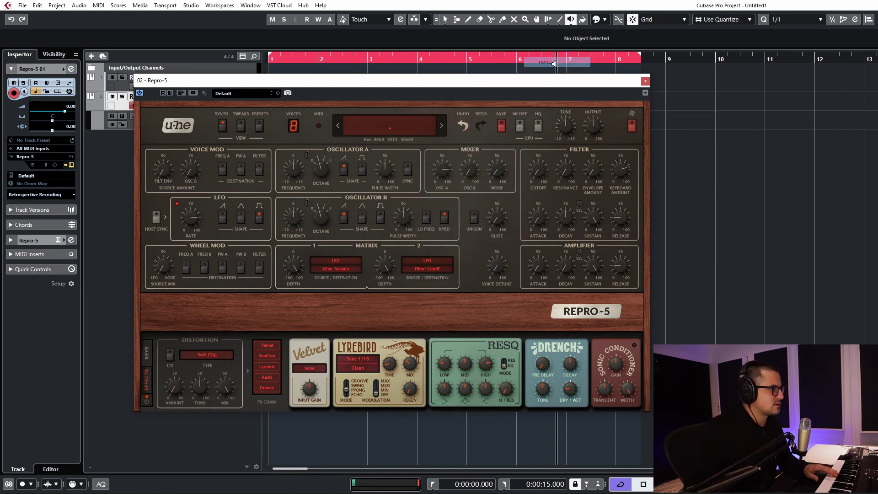
# Set the Rectify option of the second matrix slot's filter cutoff modulation to unipolarize.
pyautogui.click(432, 269)
pyautogui.moveTo(462, 51)
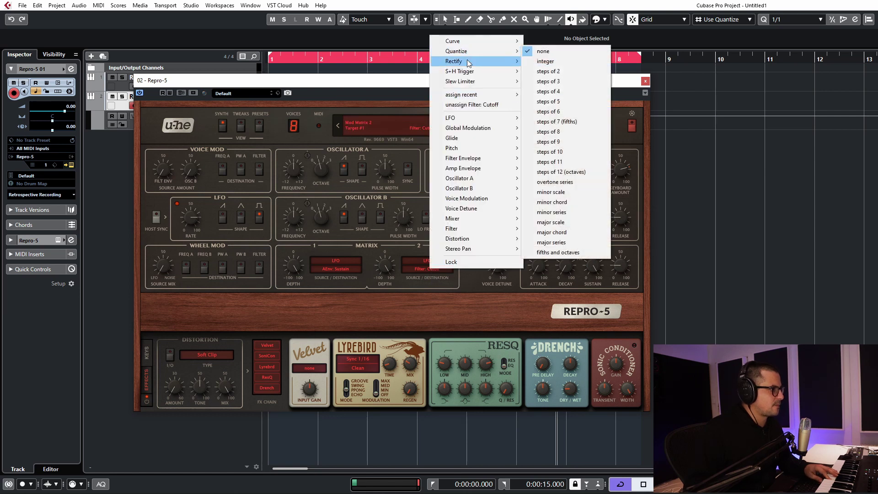
pyautogui.click(552, 111)
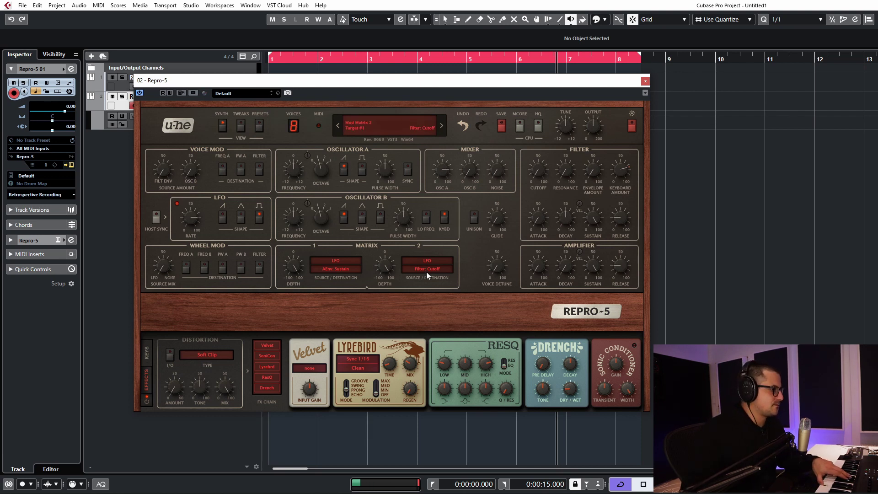
pyautogui.moveTo(596, 278); pyautogui.dragTo(596, 361)
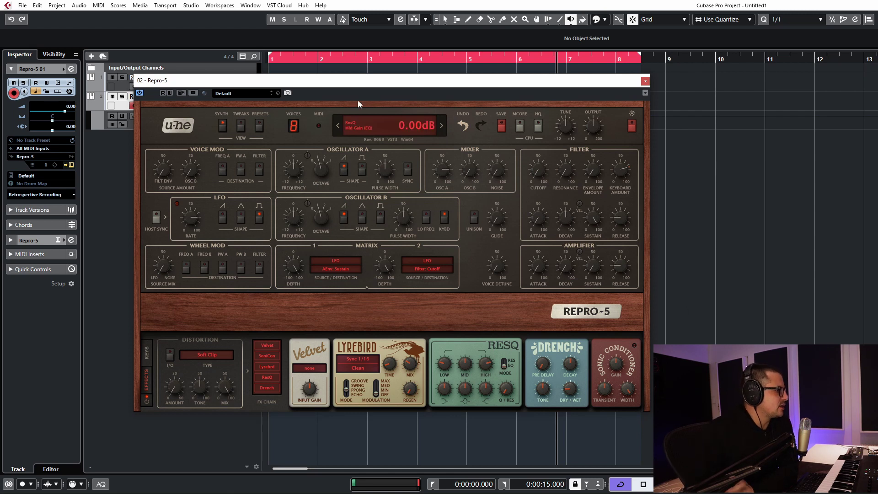
# Load the preset PD Analogue Rain from the User preset folder.
pyautogui.click(256, 127)
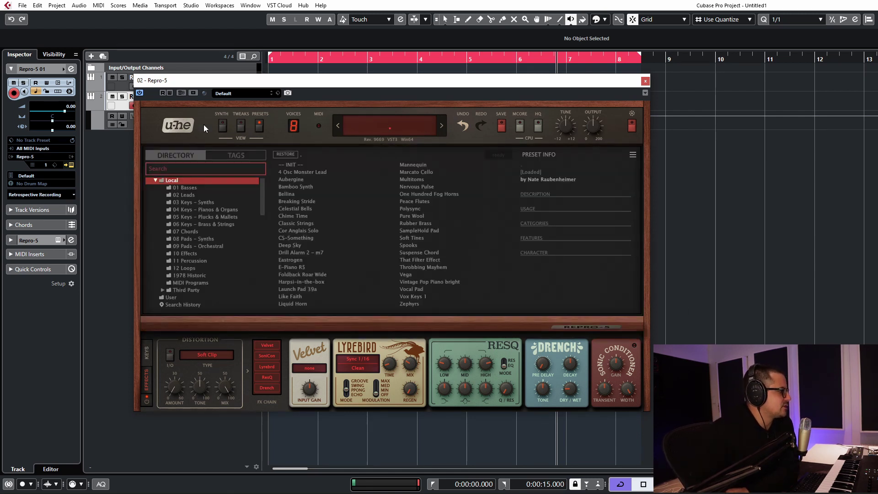
pyautogui.click(169, 297)
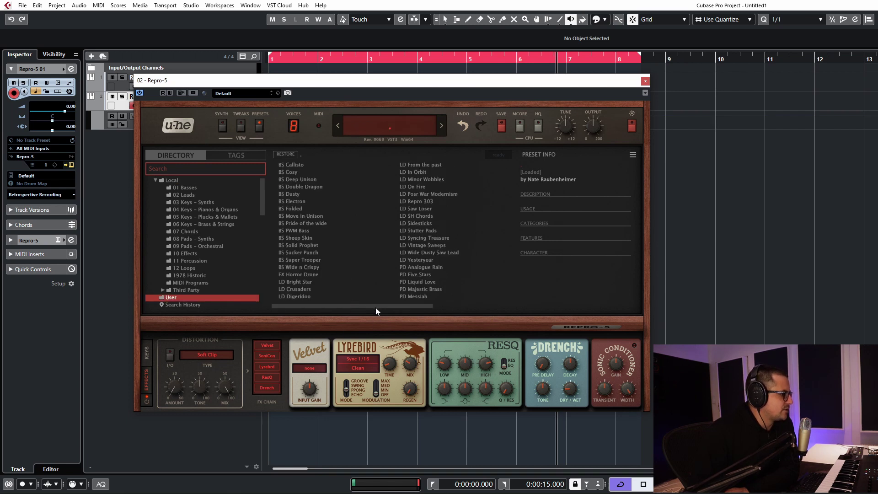
pyautogui.moveTo(375, 307); pyautogui.dragTo(253, 304)
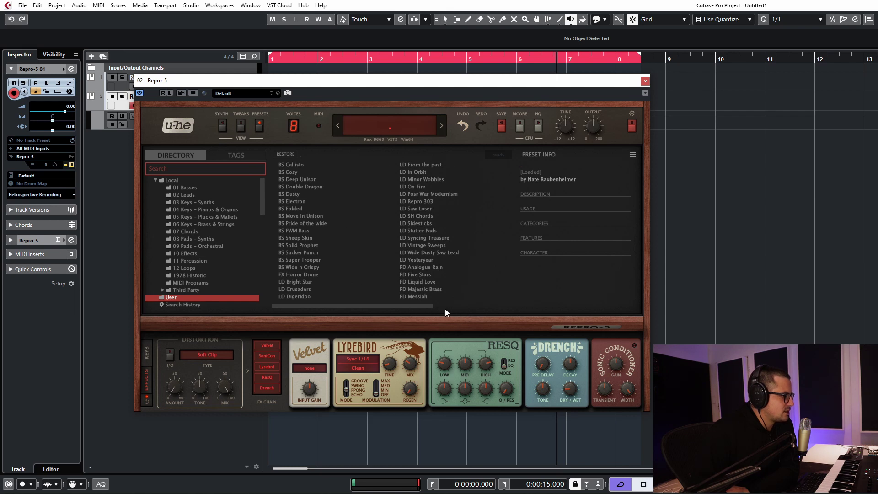
pyautogui.click(412, 268)
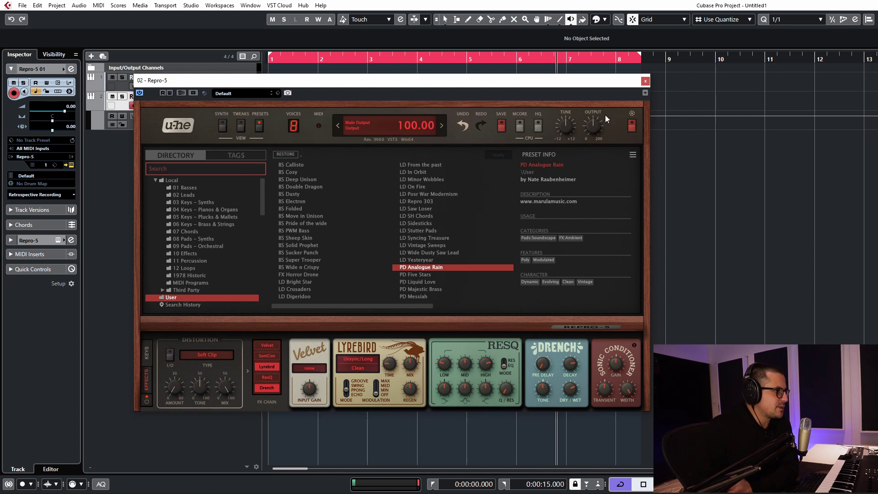
# Return to the synth view and raise the main output level to 150.
pyautogui.click(223, 130)
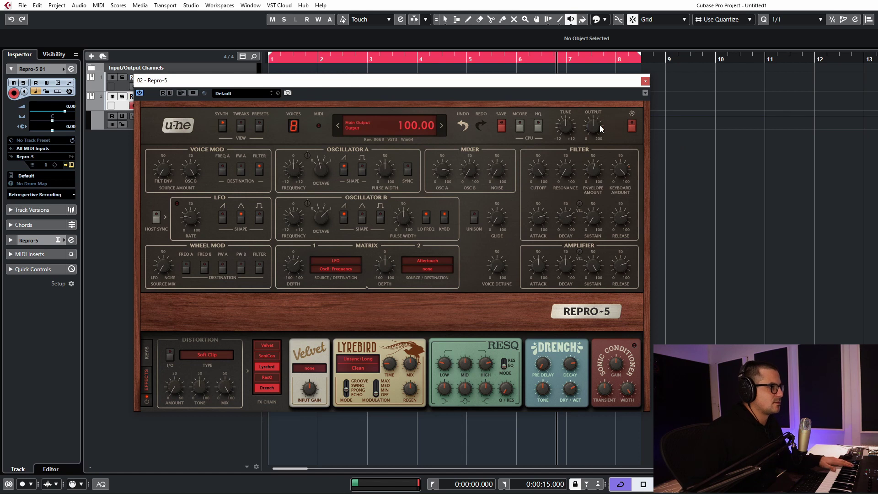
pyautogui.moveTo(603, 130); pyautogui.dragTo(602, 122)
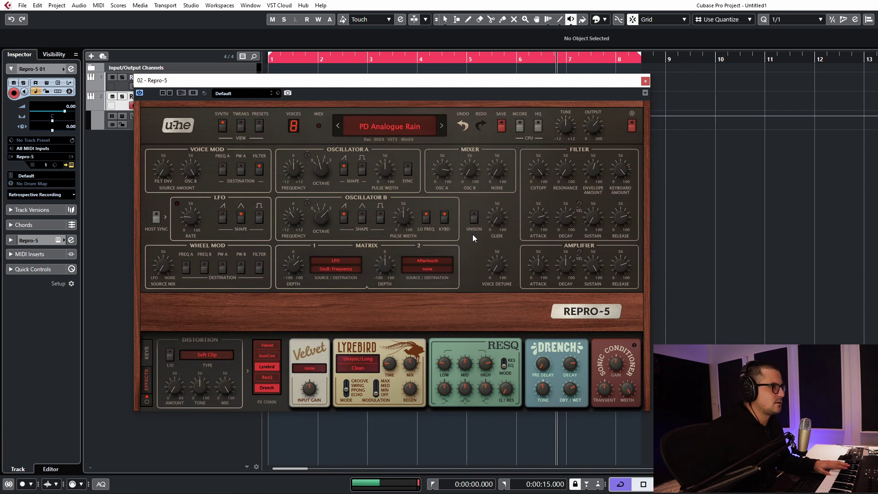
pyautogui.moveTo(600, 118); pyautogui.dragTo(600, 116)
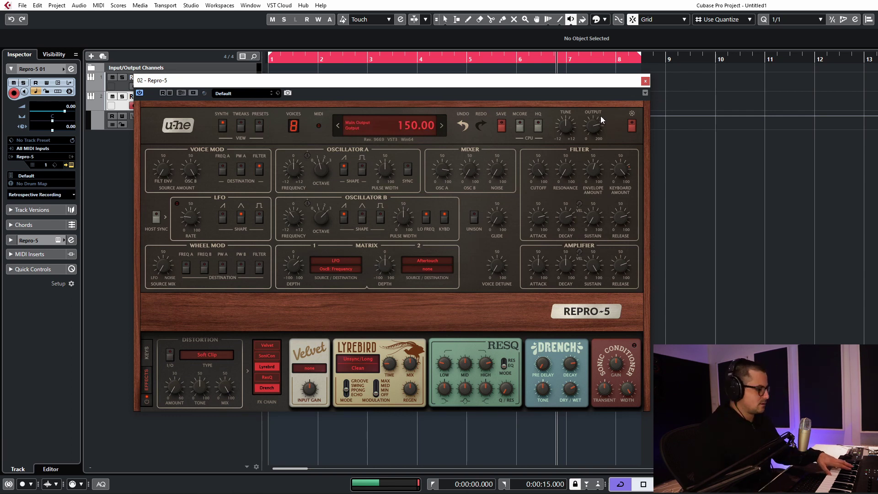